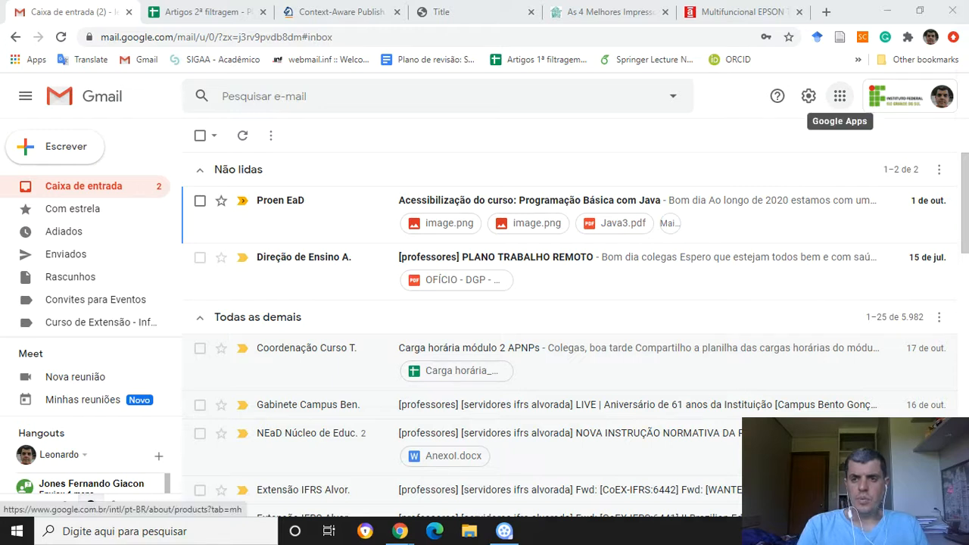
Open the Google Docs home page from the Google apps available in Gmail
left_click(839, 96)
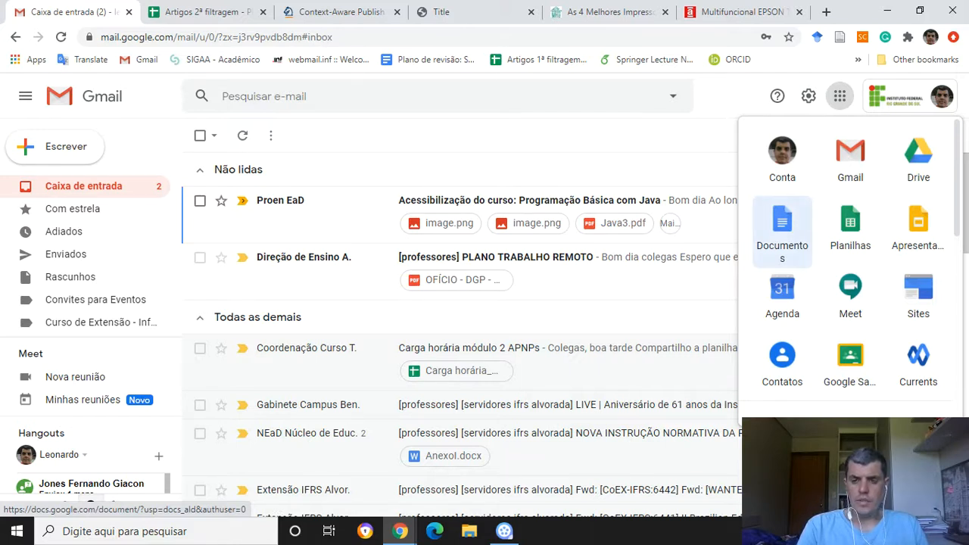
left_click(782, 227)
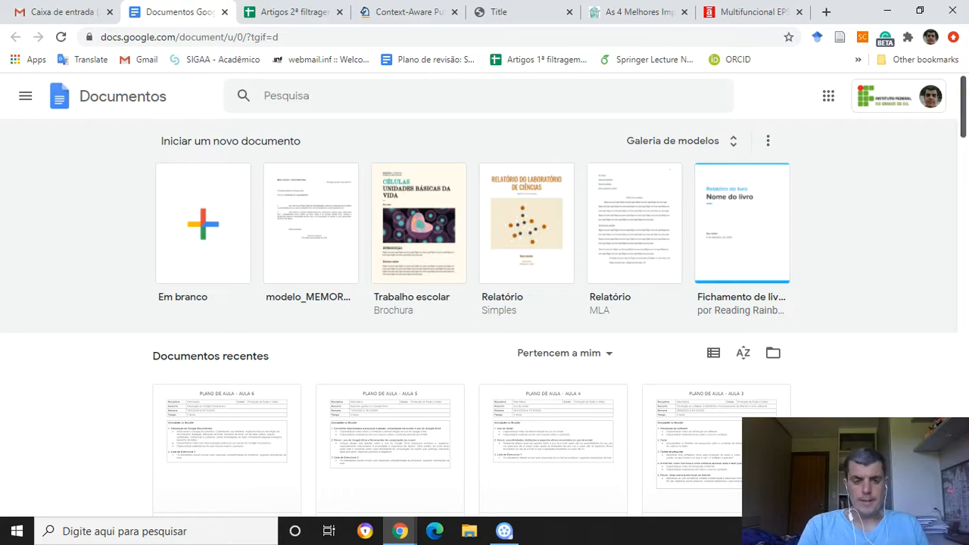
Look through the recent documents and the new-document templates on the Google Docs home page
scroll(485, 302, "down", 1)
scroll(485, 303, "up", 1)
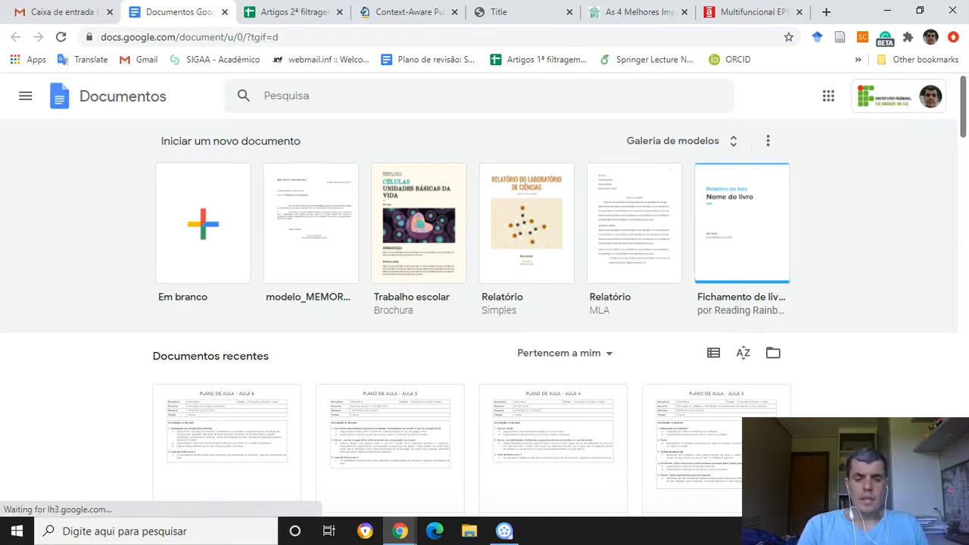
scroll(484, 302, "down", 2)
scroll(485, 303, "down", 4)
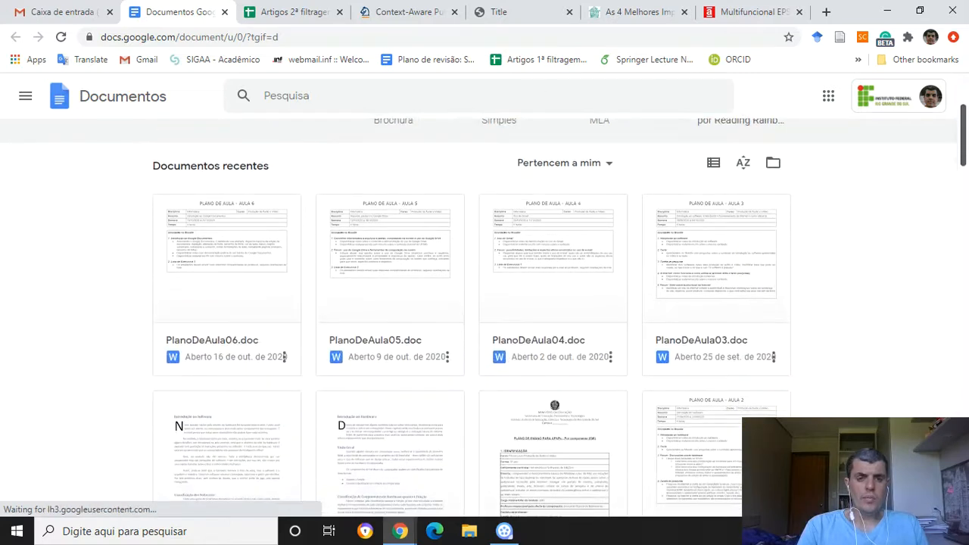
scroll(485, 303, "down", 5)
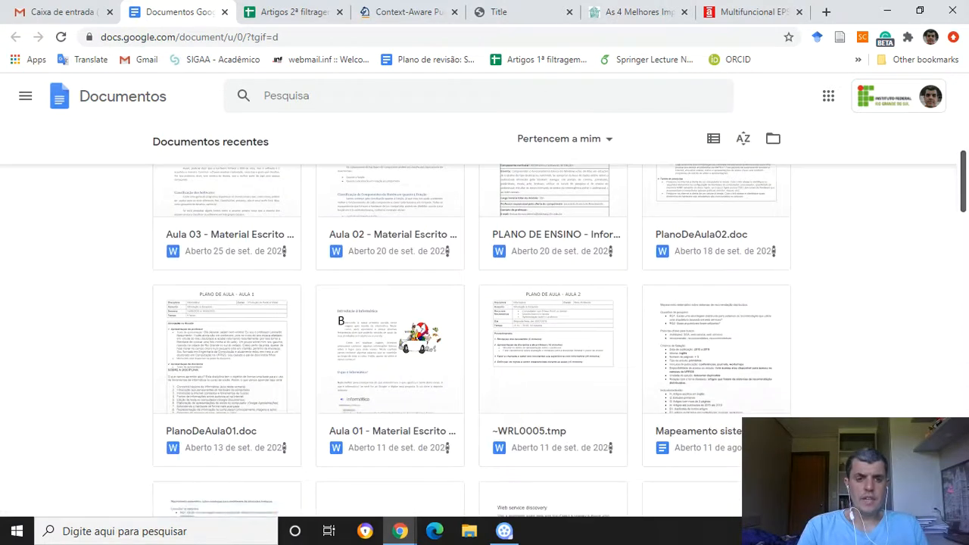
scroll(485, 303, "down", 6)
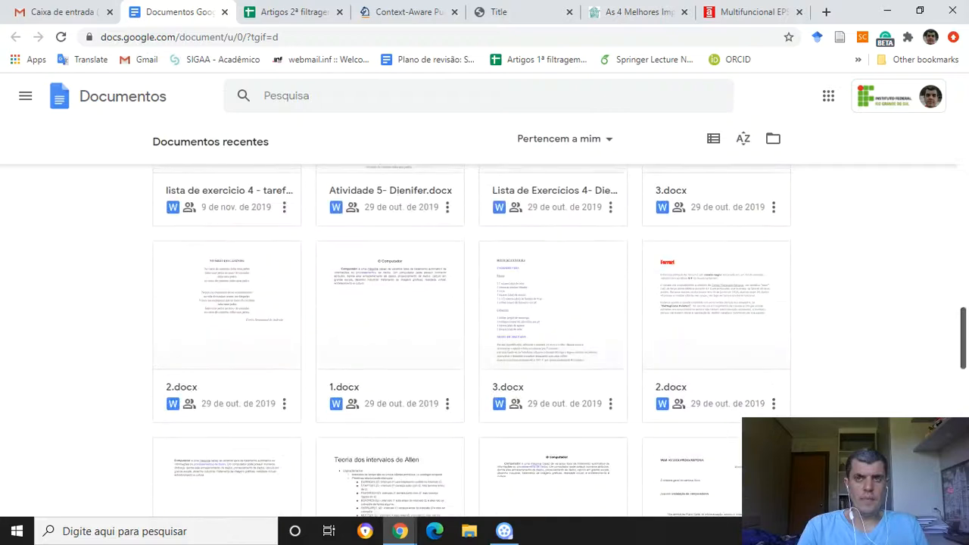
scroll(485, 341, "up", 10)
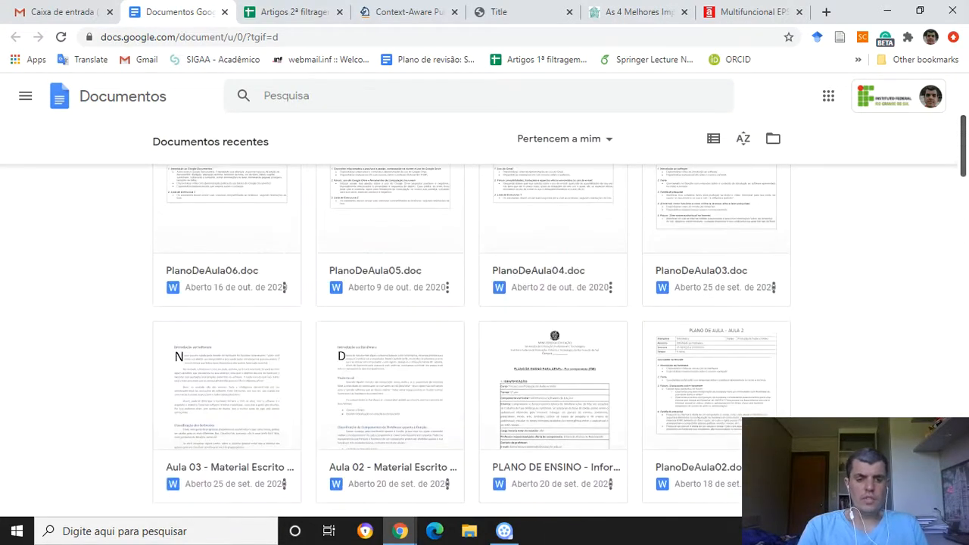
scroll(484, 303, "up", 4)
scroll(484, 302, "down", 2)
scroll(484, 341, "down", 5)
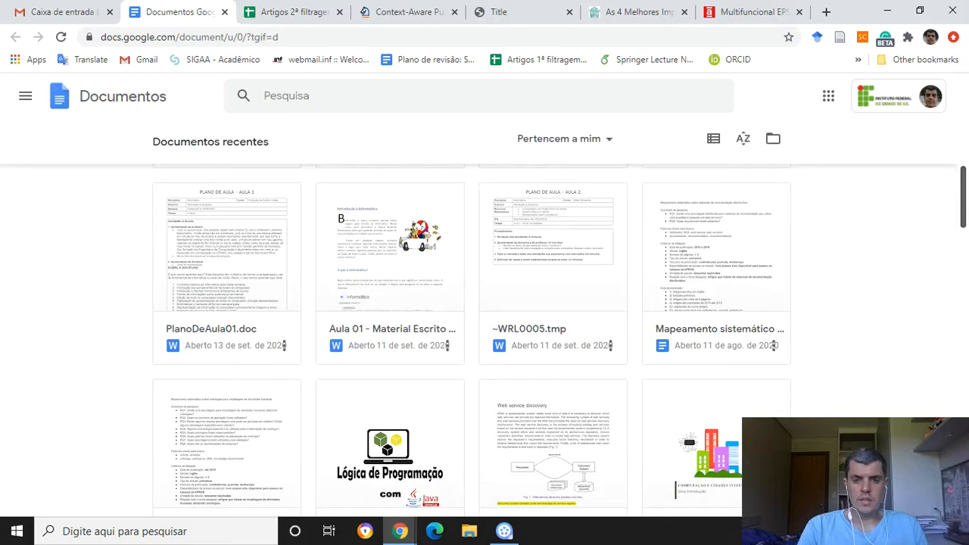
scroll(554, 512, "up", 6)
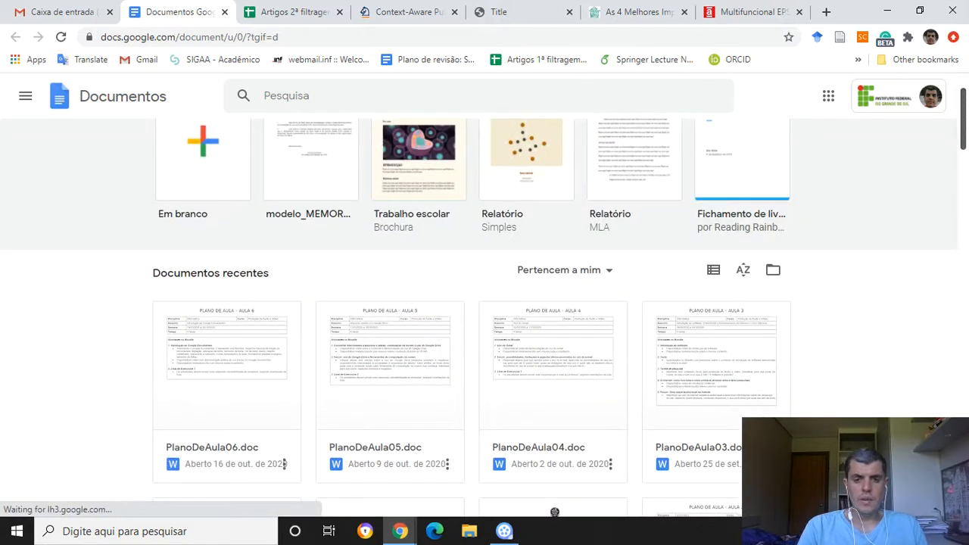
scroll(554, 511, "down", 6)
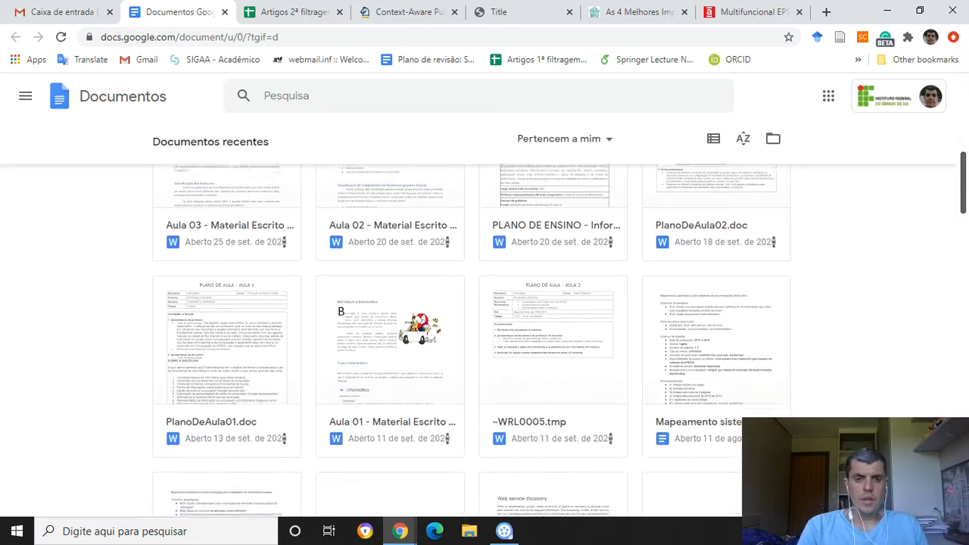
scroll(554, 512, "down", 4)
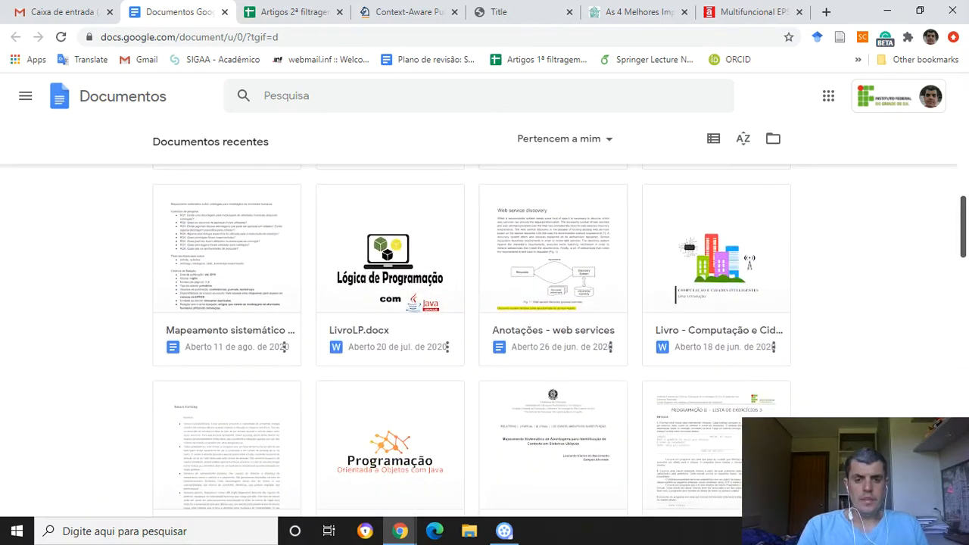
scroll(472, 341, "up", 2)
scroll(479, 318, "down", 3)
scroll(478, 318, "up", 11)
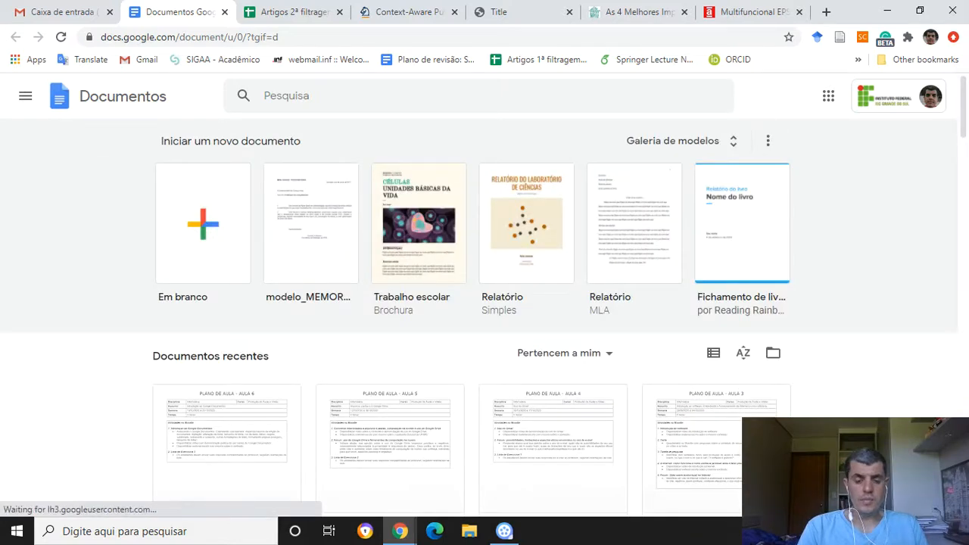
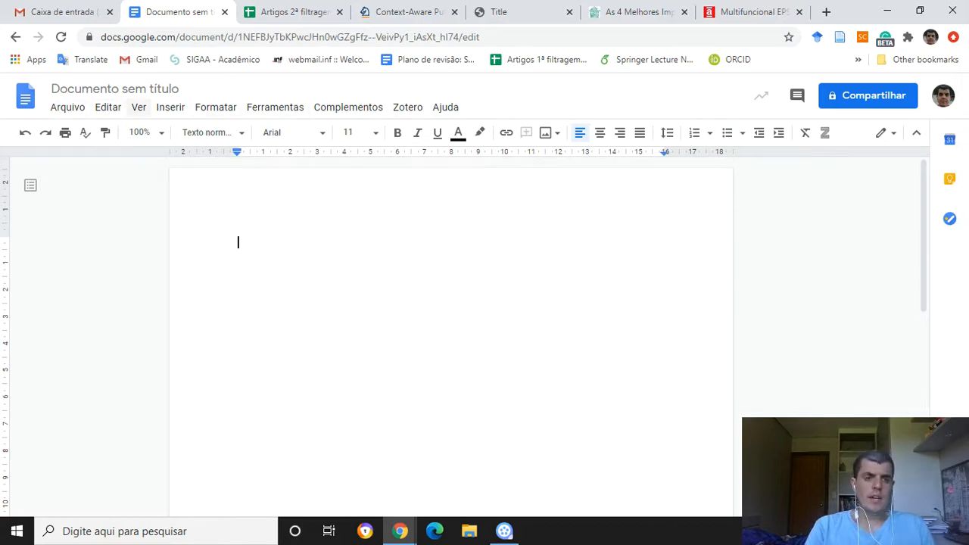
left_click(68, 107)
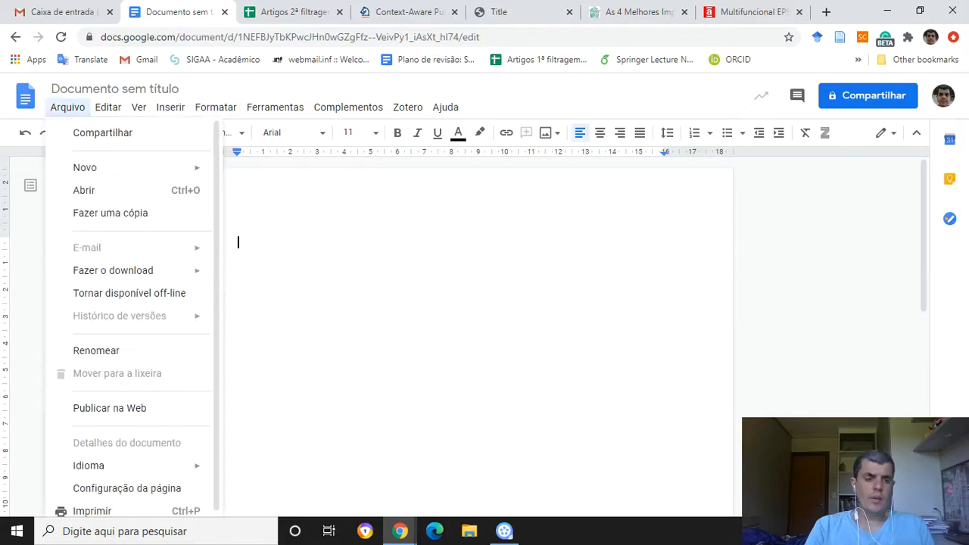
left_click(67, 107)
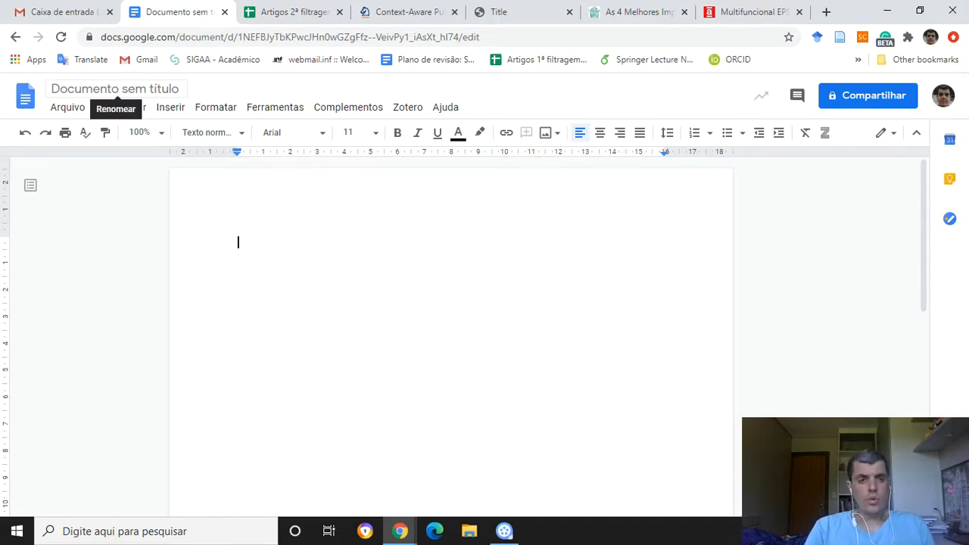
Rename the untitled document as "Teste"
left_click(115, 88)
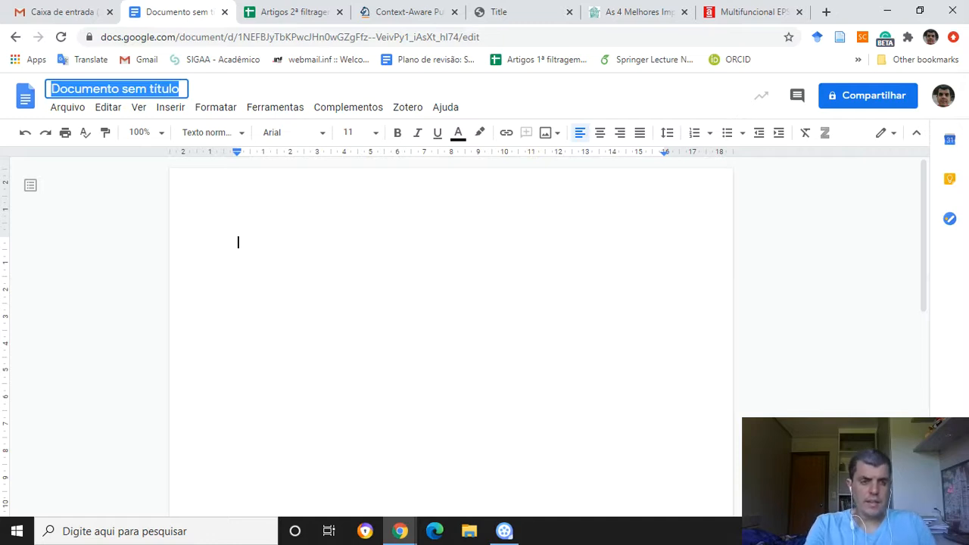
type("testes")
key("BackSpace")
key("BackSpace")
key("BackSpace")
key("BackSpace")
key("BackSpace")
key("BackSpace")
key("Caps_Lock")
type("TESTE")
key("BackSpace")
key("BackSpace")
key("BackSpace")
key("BackSpace")
key("Caps_Lock")
type("este")
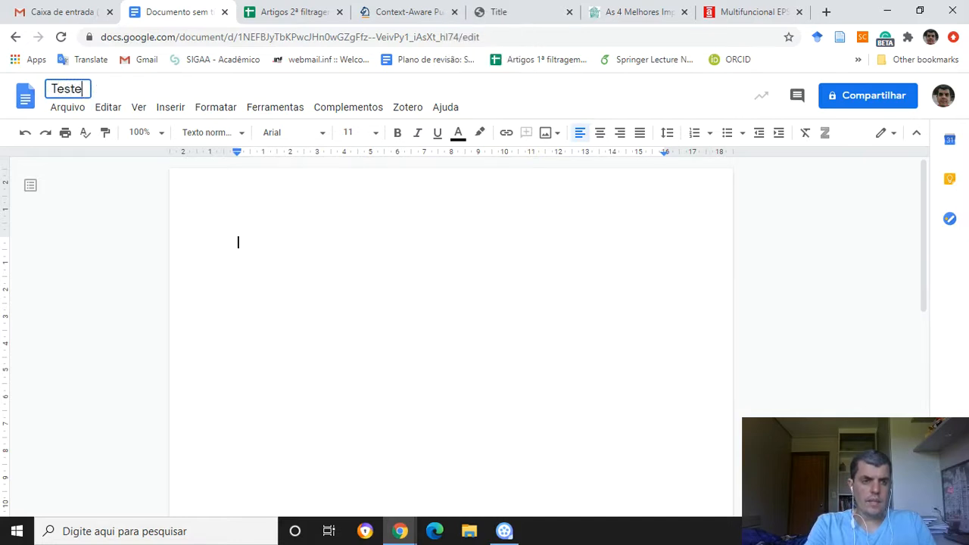
key("Return")
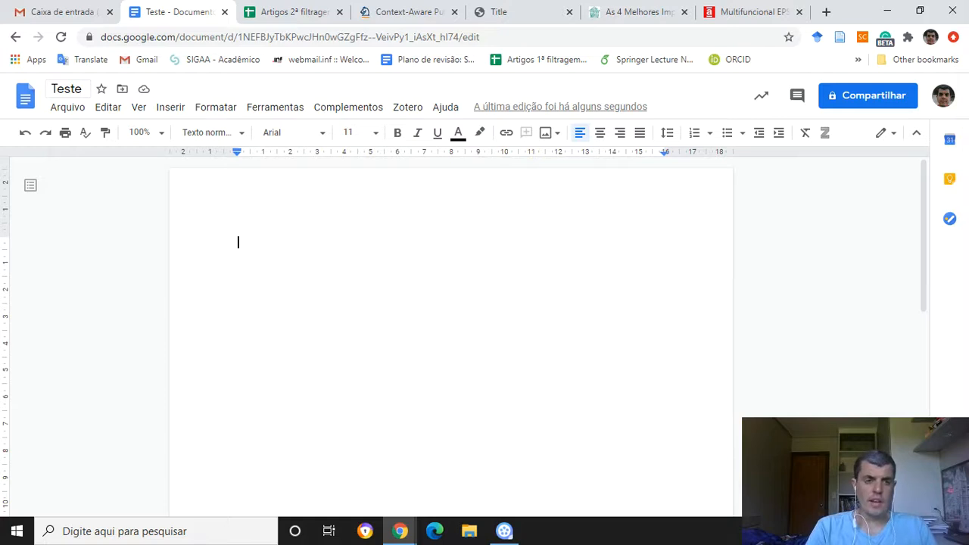
left_click(67, 107)
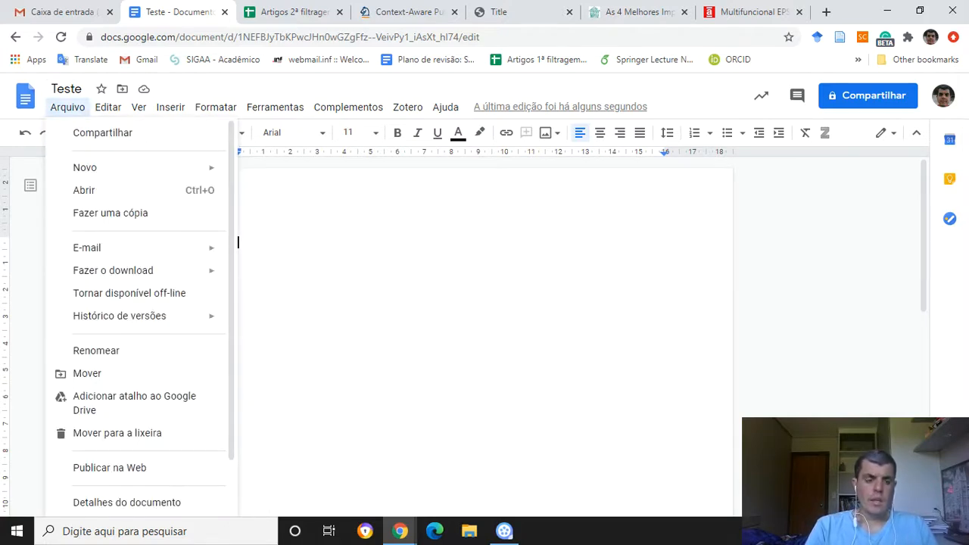
left_click(67, 106)
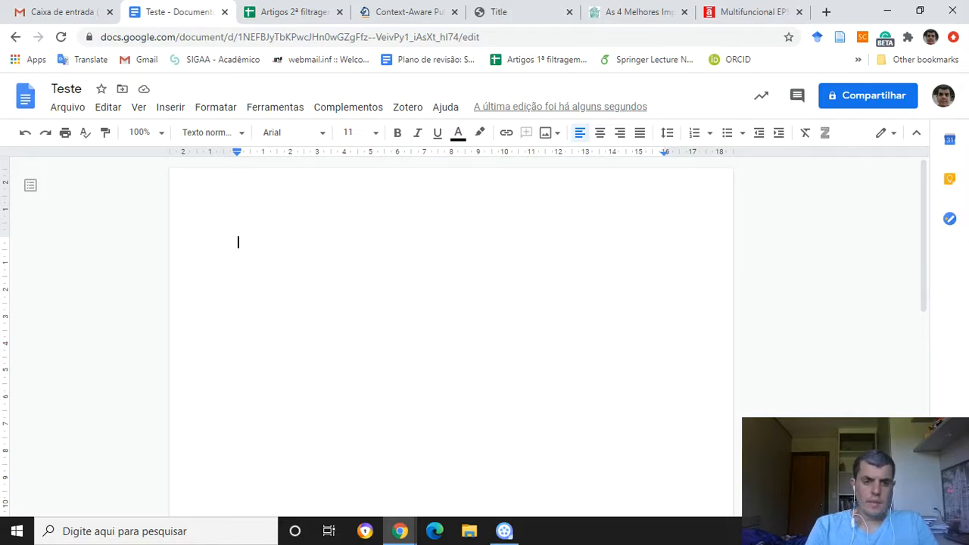
Write "Curso Técnico de Produção de Áudio e Vídeo" as the first line of the blank document
type("Curso de")
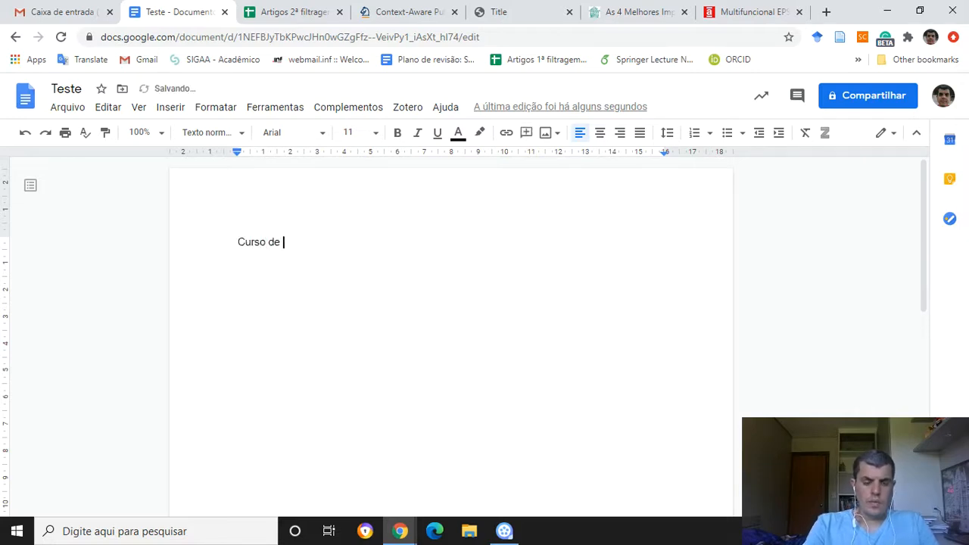
key("BackSpace")
key("BackSpace")
key("BackSpace")
type("Técnico de Produç")
type("ão de Áudio e Vídeo")
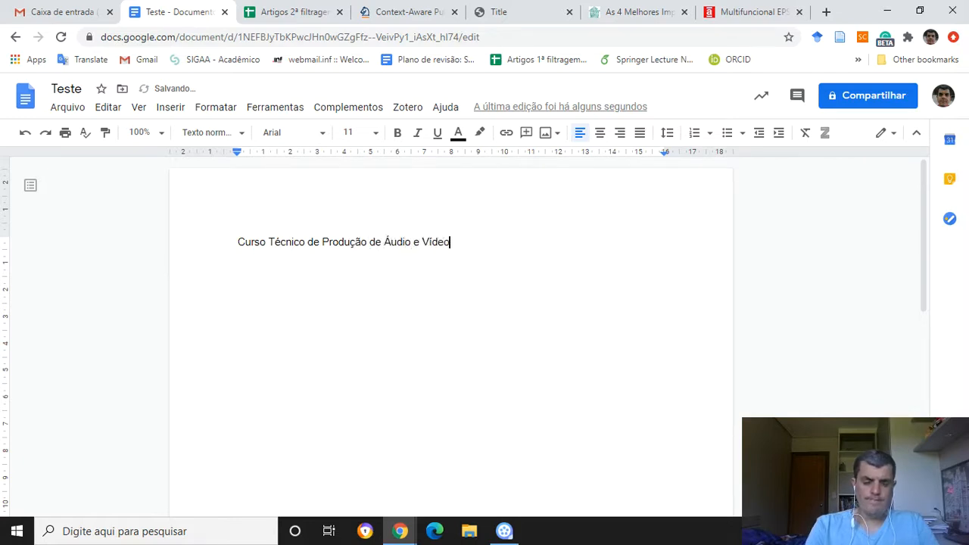
Add a second line reading "Campus Alvorada" below the course name
key("Return")
type("Camsu")
key("BackSpace")
key("BackSpace")
type("odu")
key("BackSpace")
key("BackSpace")
type("pu")
key("BackSpace")
type("s Alvorada")
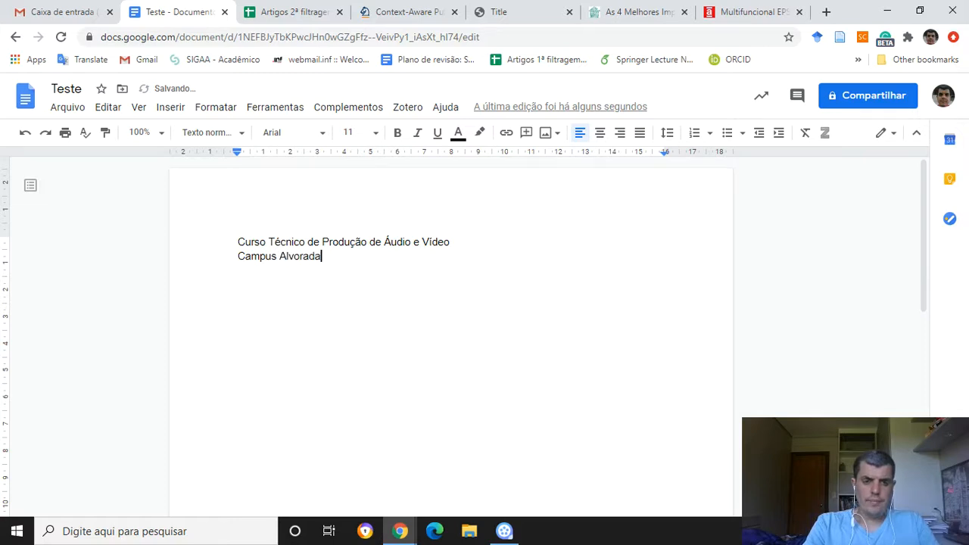
Place the text cursor at the start of the first line
key("Up")
key("Home")
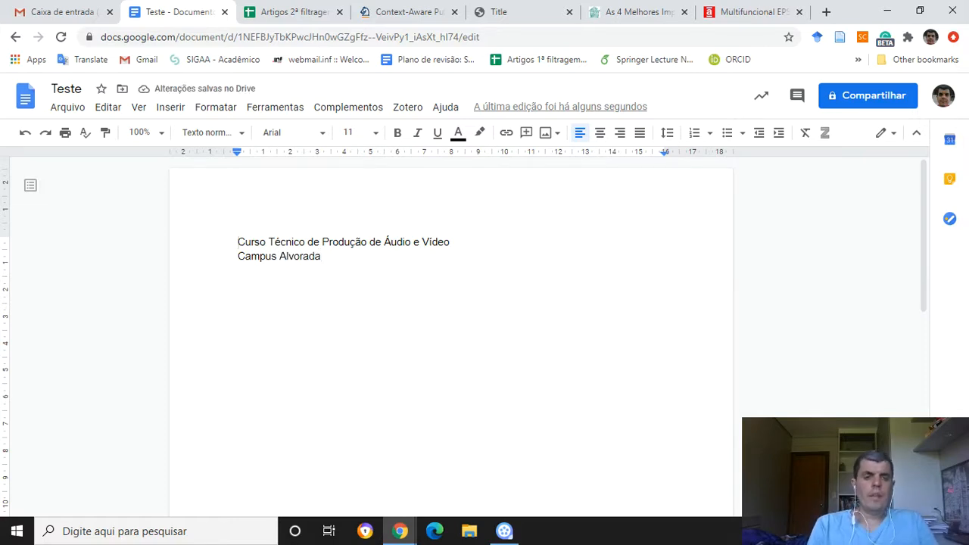
key("Down")
key("Up")
key("Left")
key("Left")
key("Home")
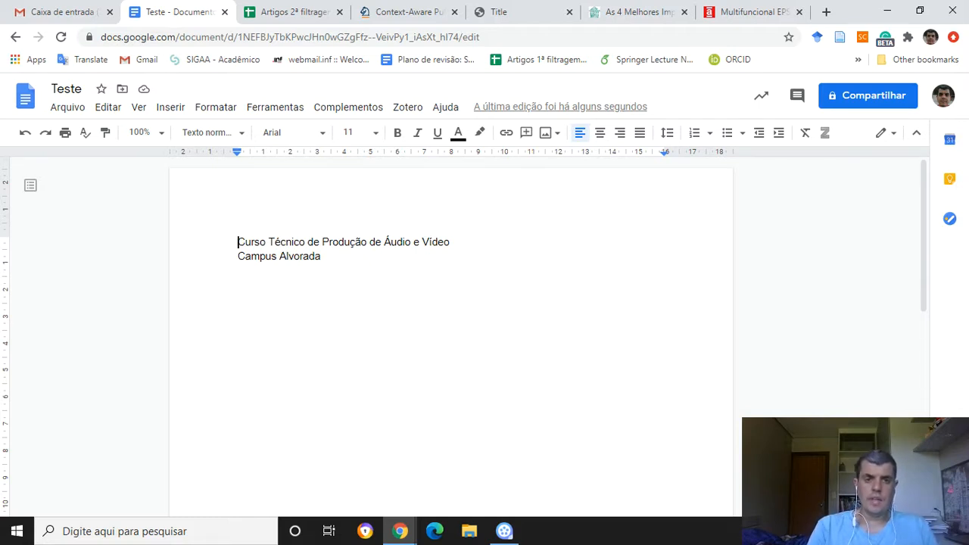
Start moving the document within Drive and browse to Aulas > IFRS-Campus Alvorada > Integrado
left_click(68, 107)
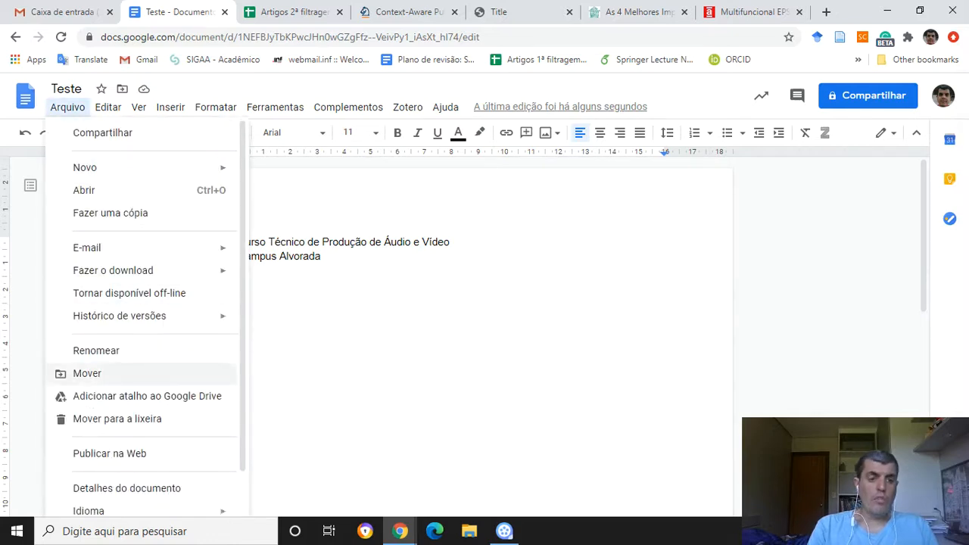
left_click(87, 373)
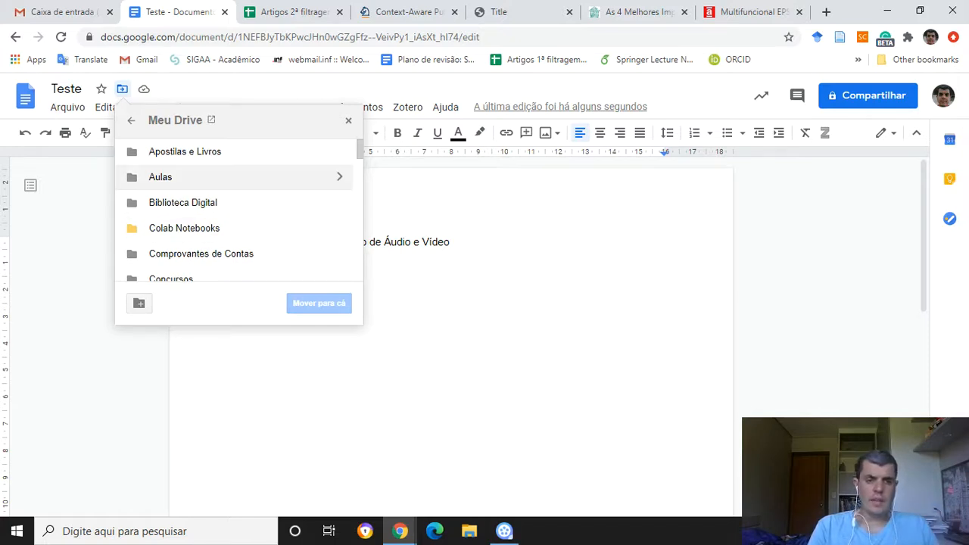
double_click(161, 177)
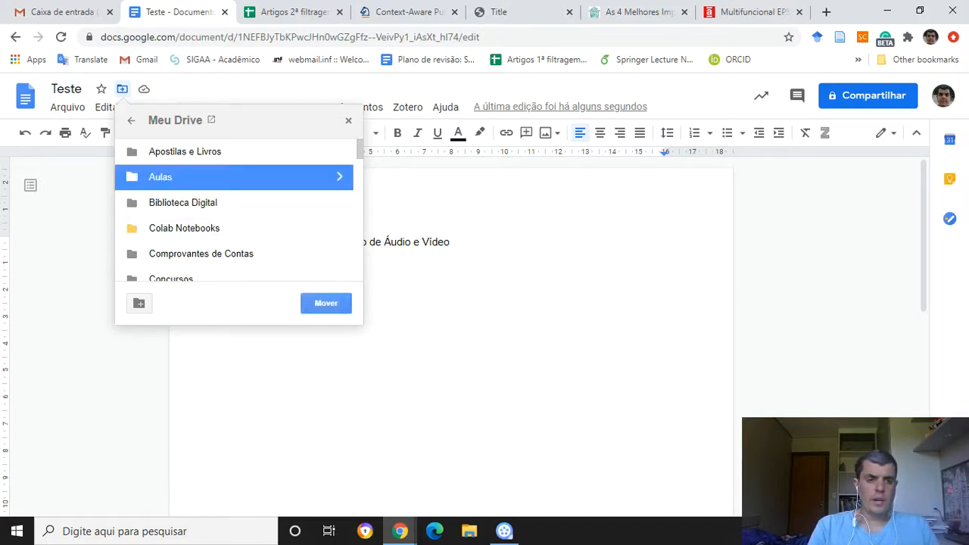
double_click(197, 151)
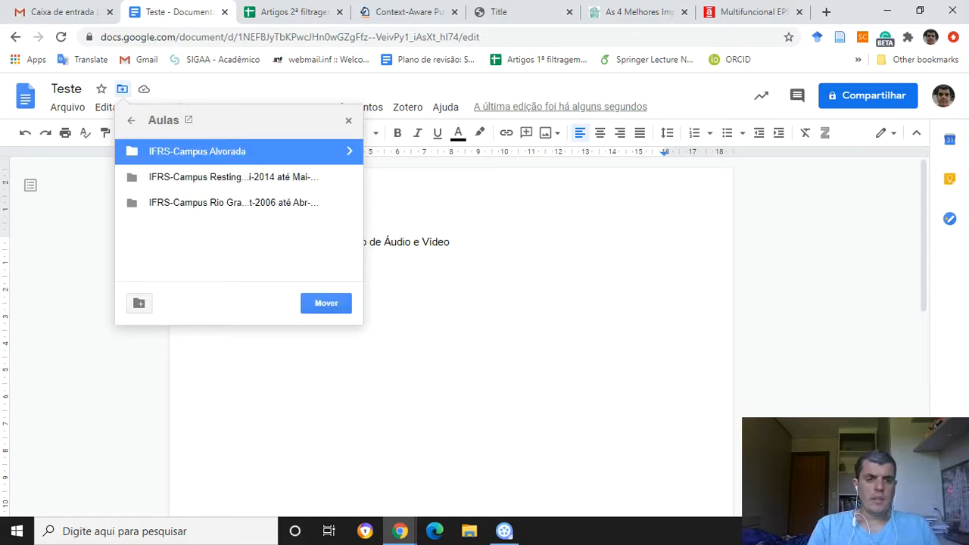
left_click(168, 178)
double_click(168, 177)
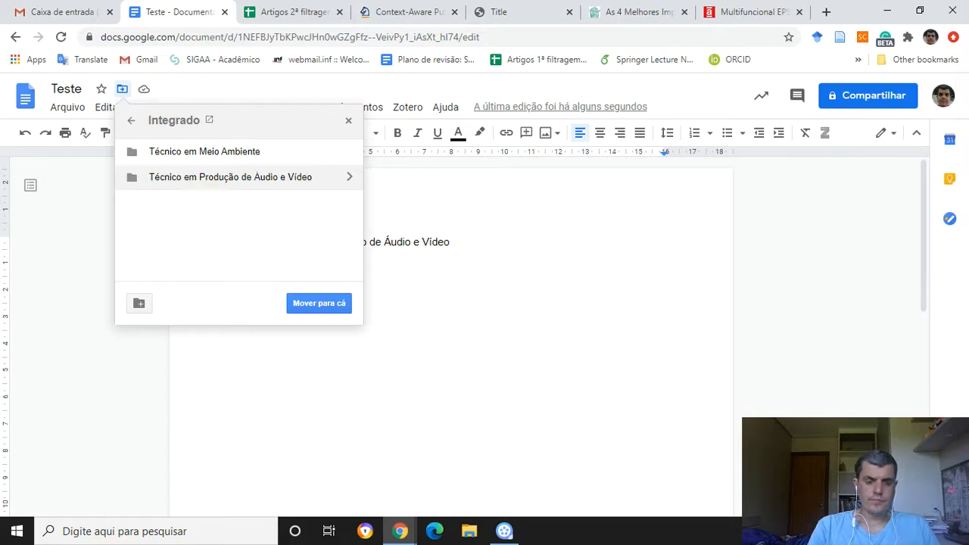
Move the document into the "Aula06 - Semana de 19-10 até 25-10" folder, inside Aulas of the 2020 Técnico em Produção de Áudio e Vídeo course folder
double_click(220, 177)
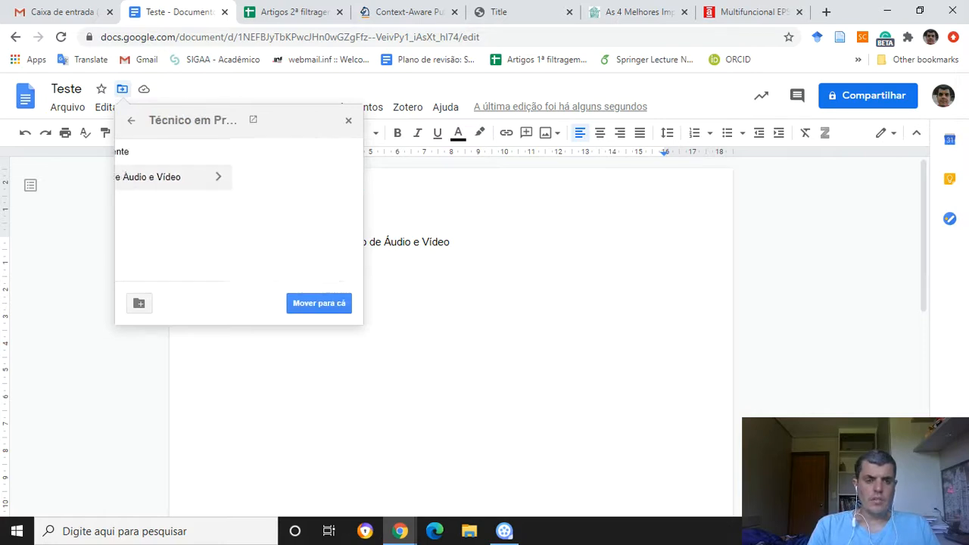
double_click(220, 228)
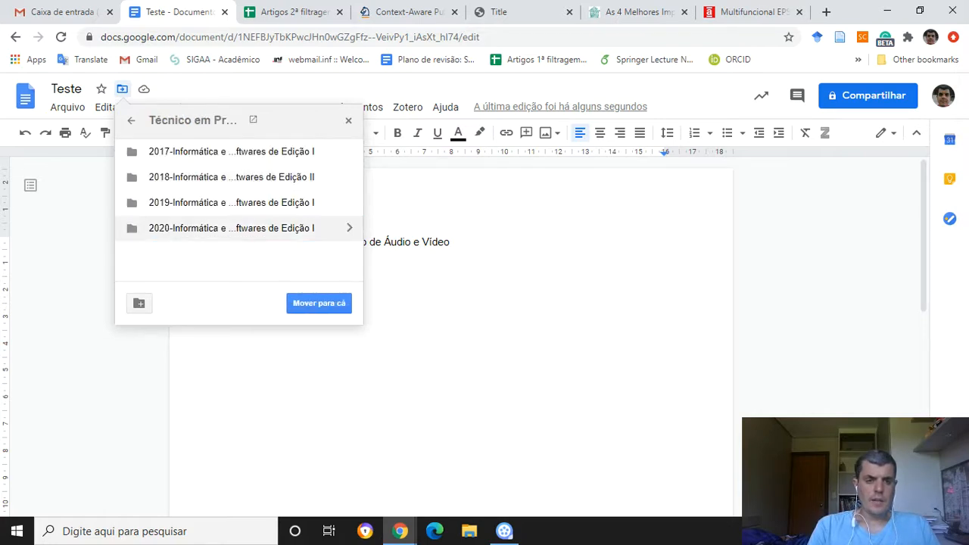
double_click(219, 152)
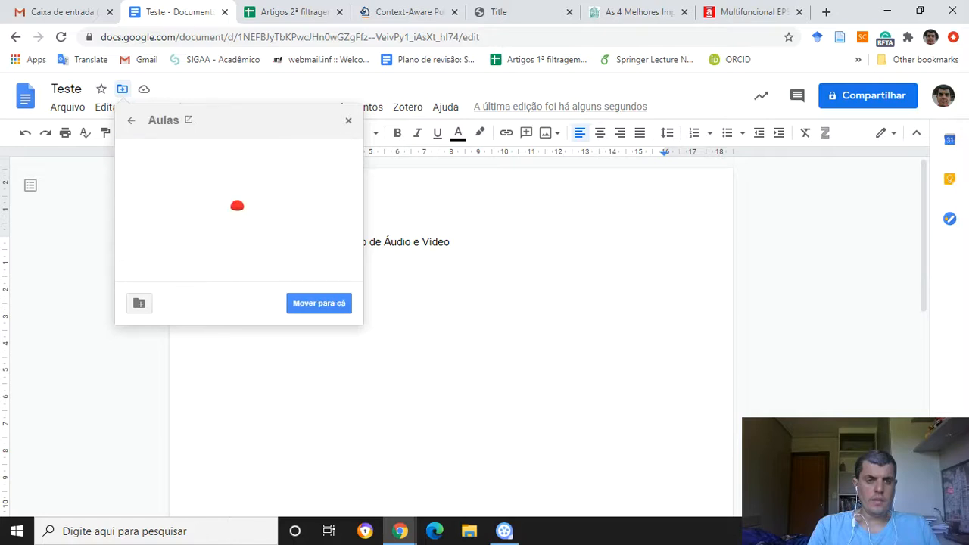
scroll(227, 257, "down", 1)
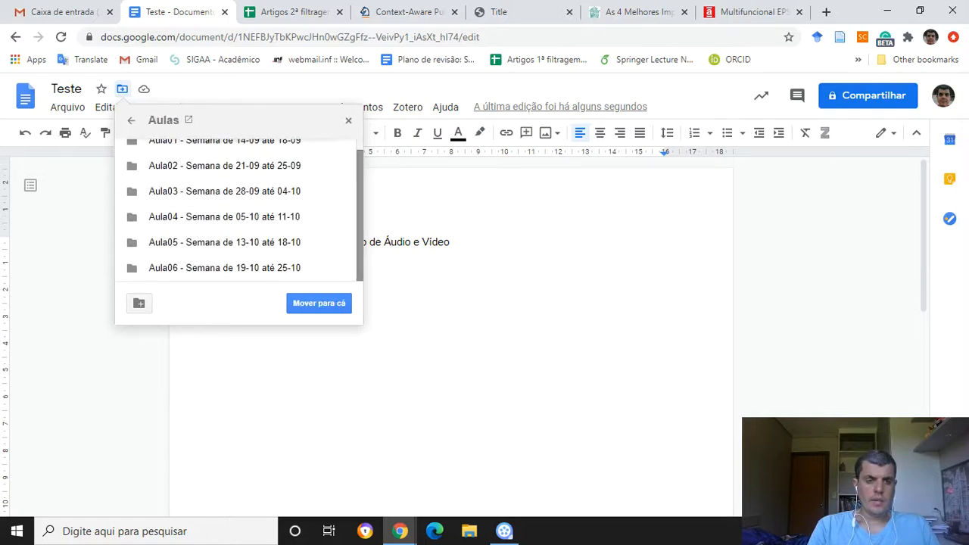
double_click(227, 267)
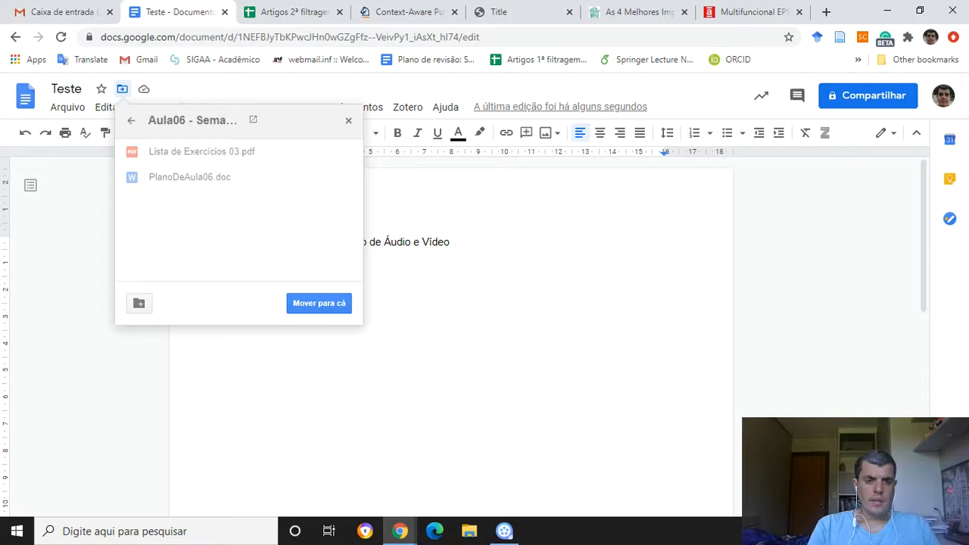
left_click(318, 303)
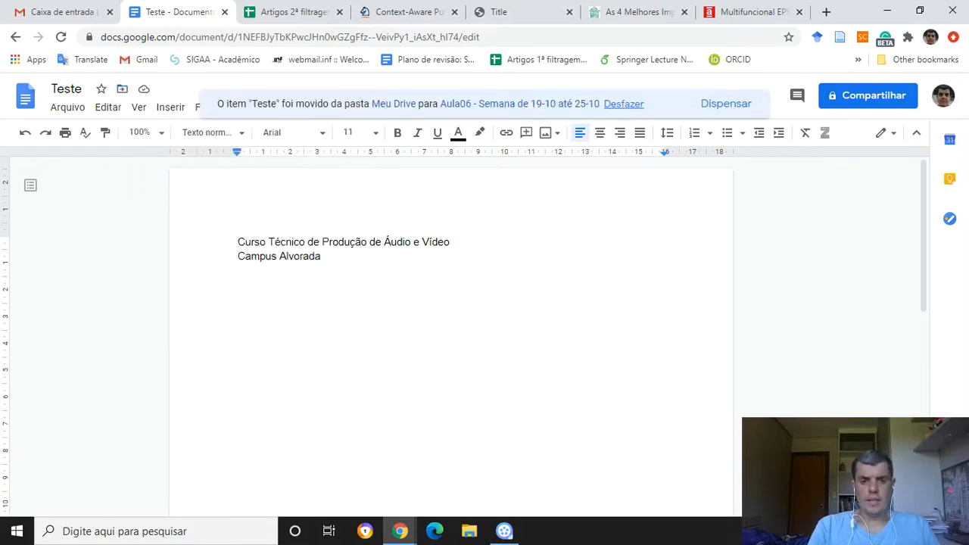
Move the text cursor from the "Campus Alvorada" line to the very beginning of the document
left_click(300, 256)
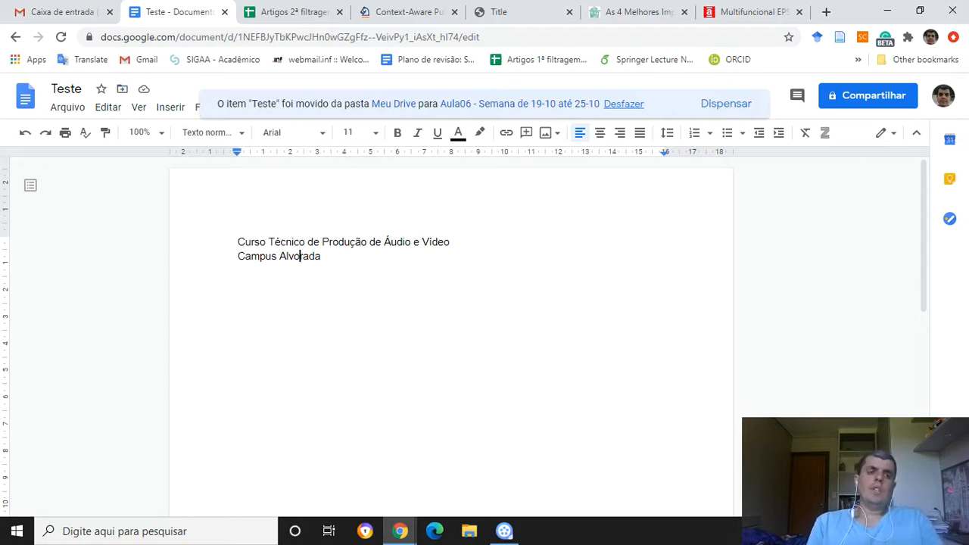
key("End")
key("Up")
key("Home")
key("Left")
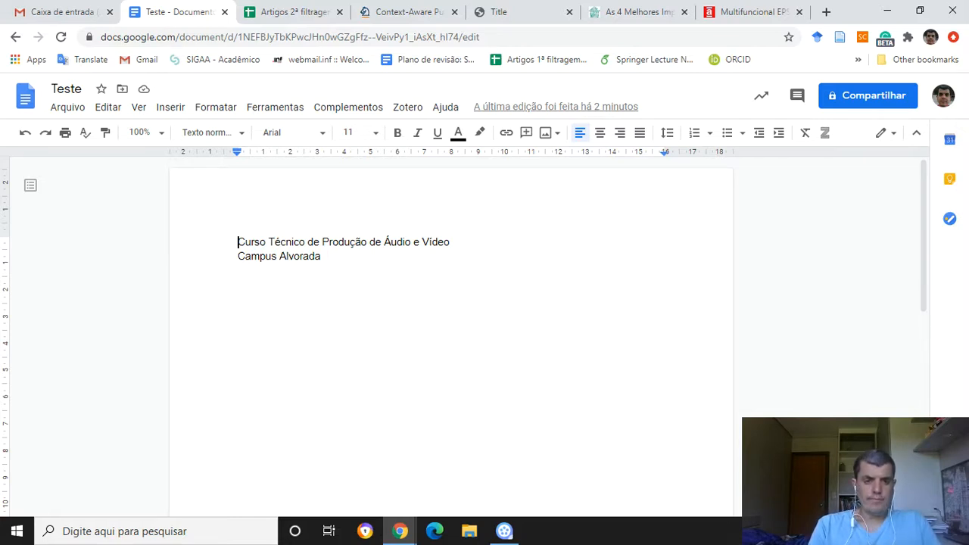
left_click(286, 256)
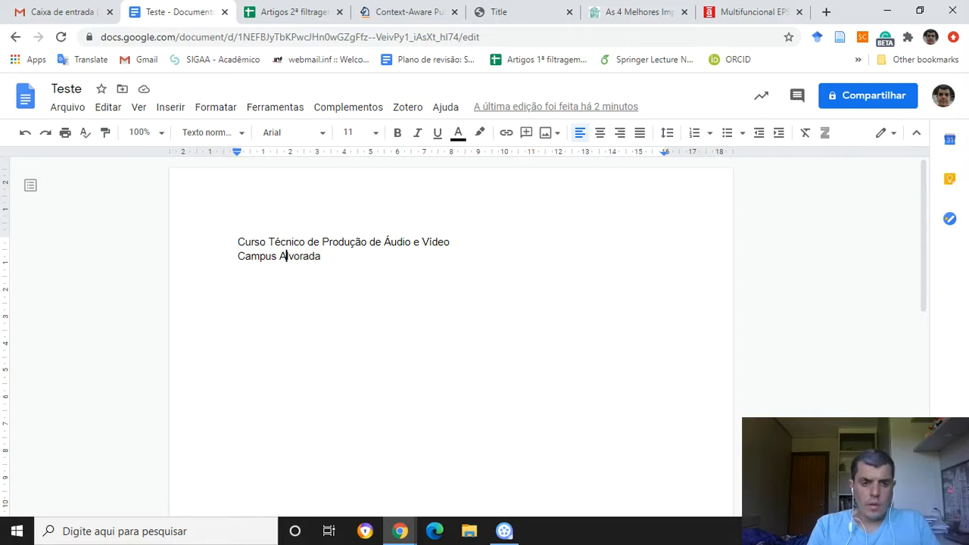
key("ctrl+Home")
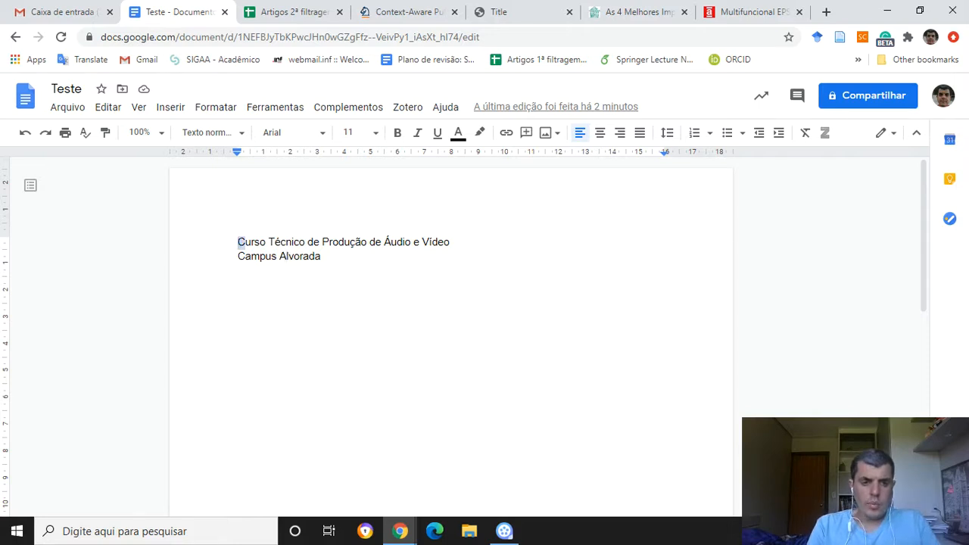
Select the course name line word by word, clear the selection, and repeat this once more
key("ctrl+shift+Right")
key("ctrl+shift+Right")
key("ctrl+shift+Right")
key("ctrl+shift+Right")
key("ctrl+shift+Right")
key("ctrl+shift+Right")
key("ctrl+shift+Right")
key("ctrl+shift+Right")
key("ctrl+shift+Left")
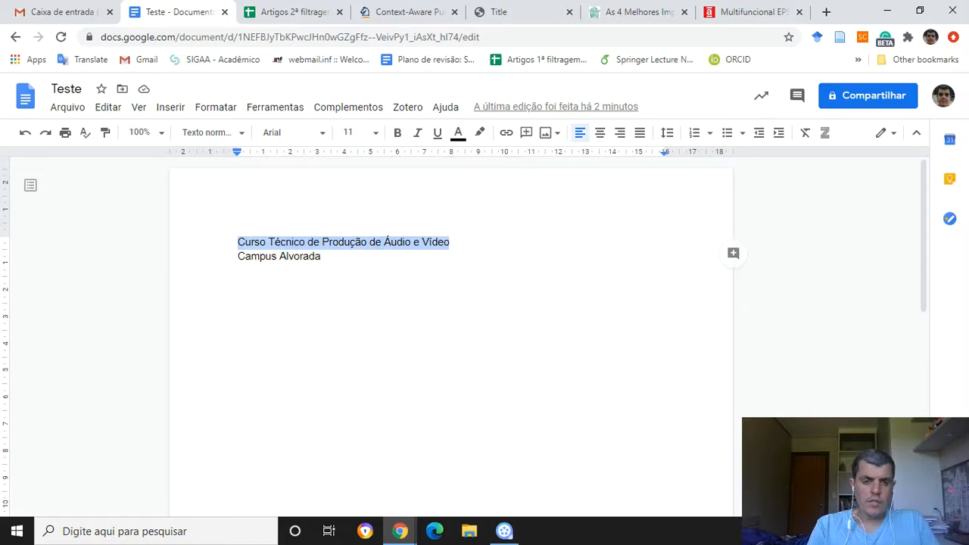
key("Left")
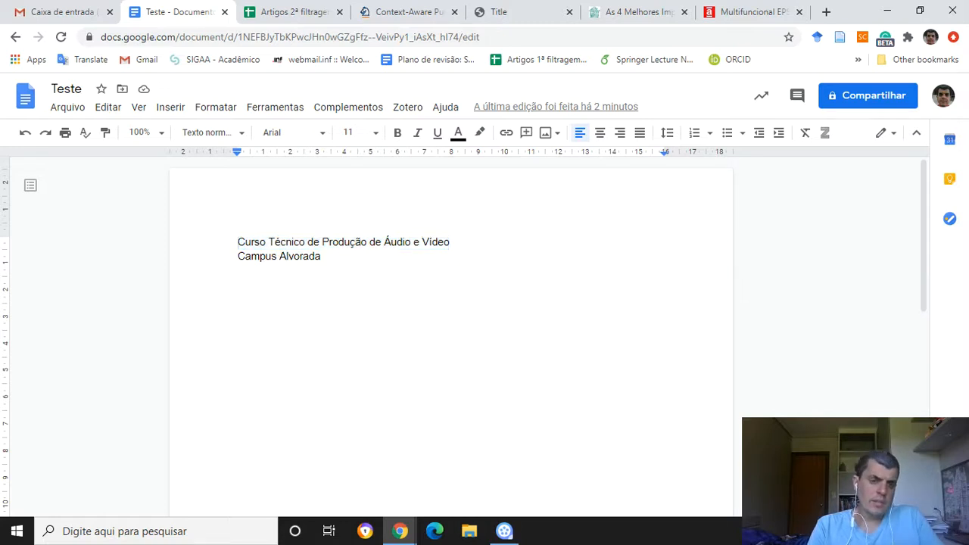
key("ctrl+shift+Right")
key("ctrl+shift+Right")
key("ctrl+shift+Right")
key("ctrl+shift+Right")
key("ctrl+shift+Right")
key("ctrl+shift+Right")
key("ctrl+shift+Right")
key("ctrl+shift+Right")
key("shift+Left")
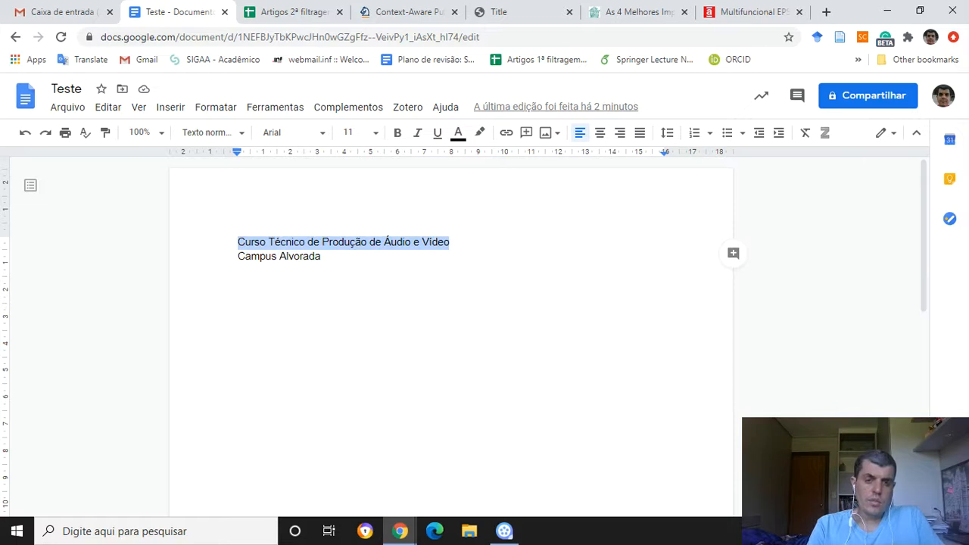
key("Left")
key("Right")
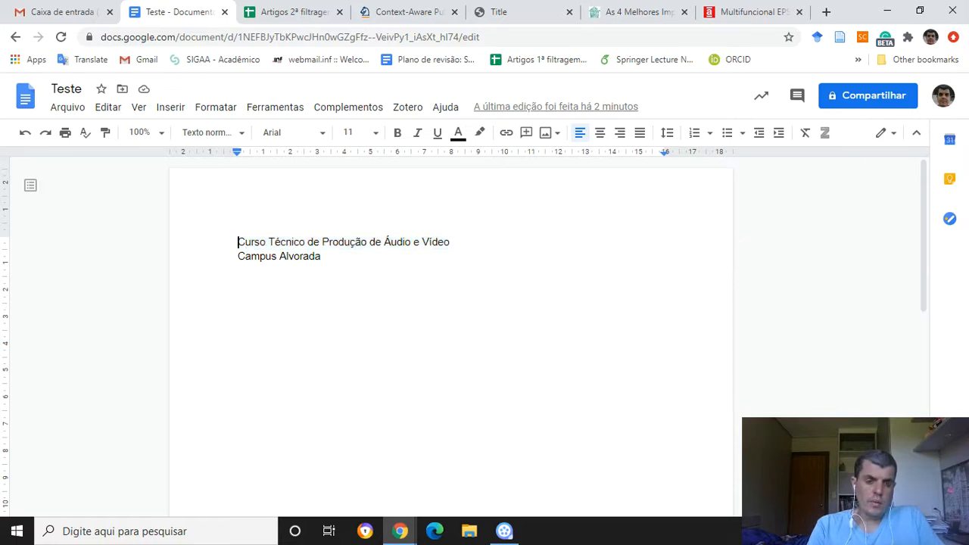
Select the course name line character by character and clear the selection
key("shift+Right")
key("shift+Right")
key("shift+Right")
key("shift+Right")
key("shift+Right")
key("shift+Right")
key("shift+Right")
key("shift+Right")
key("shift+Right")
key("shift+Right")
key("shift+Right")
key("shift+Right")
key("shift+Right")
key("shift+Right")
key("shift+Right")
key("shift+Right")
key("shift+Right")
key("shift+Right")
key("shift+Right")
key("shift+Right")
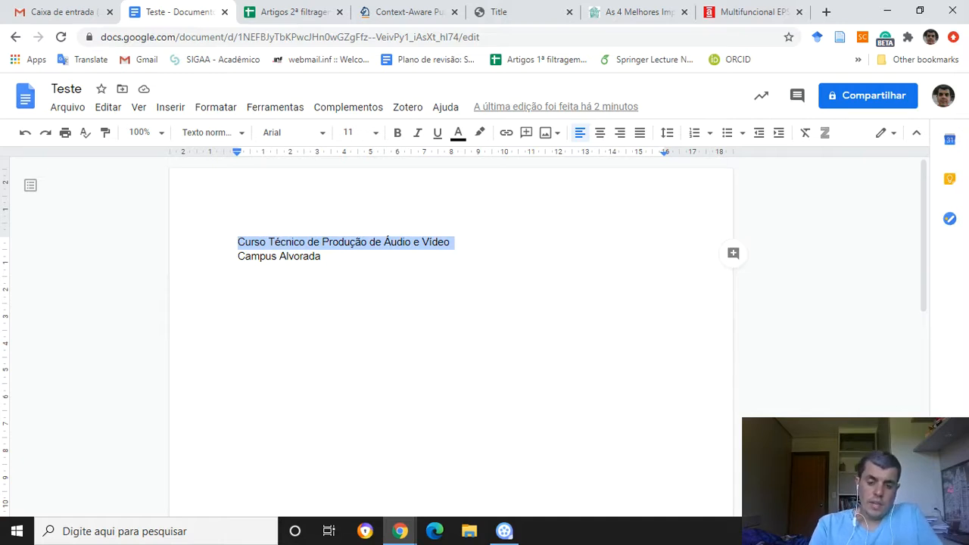
key("Left")
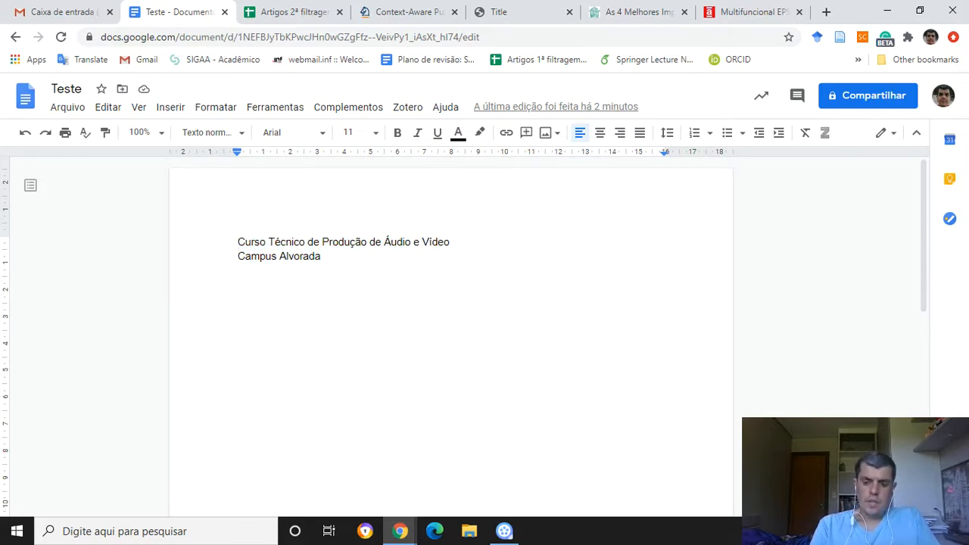
Extend and shrink a character selection from the start of the course name line, and clear it
key("shift+Right")
key("shift+Right")
key("shift+Right")
key("shift+Right")
key("shift+Right")
key("shift+Right")
key("shift+Right")
key("shift+Right")
key("shift+Right")
key("shift+Right")
key("shift+Right")
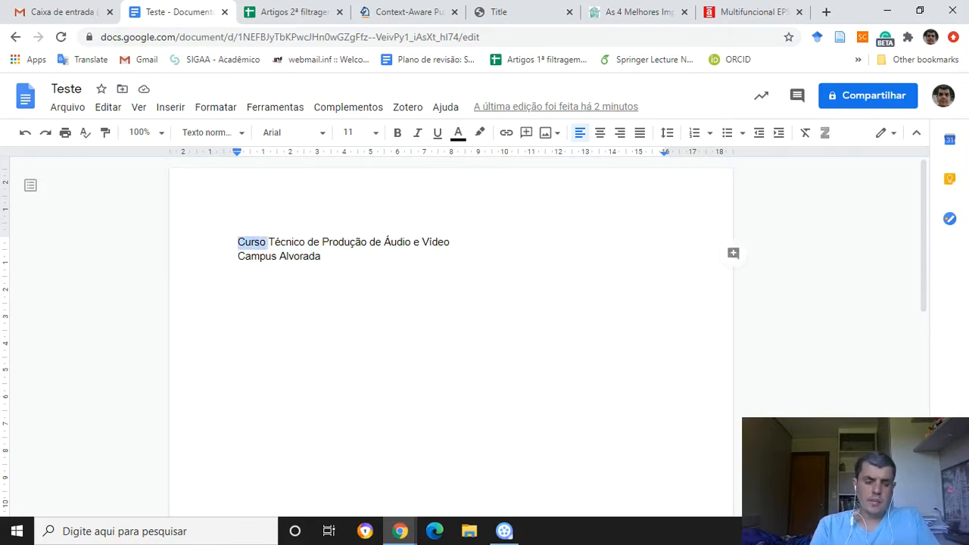
key("shift+Right")
key("shift+Right")
key("shift+Right")
key("shift+Right")
key("shift+Right")
key("shift+Right")
key("shift+Right")
key("shift+Left")
key("shift+Left")
key("shift+Left")
key("shift+Left")
key("Left")
Select the whole course name line and set its font to Courier New
key("shift+Right")
key("shift+Right")
key("shift+Right")
key("shift+Right")
key("shift+Right")
key("shift+Right")
key("shift+Right")
key("shift+Right")
key("shift+Right")
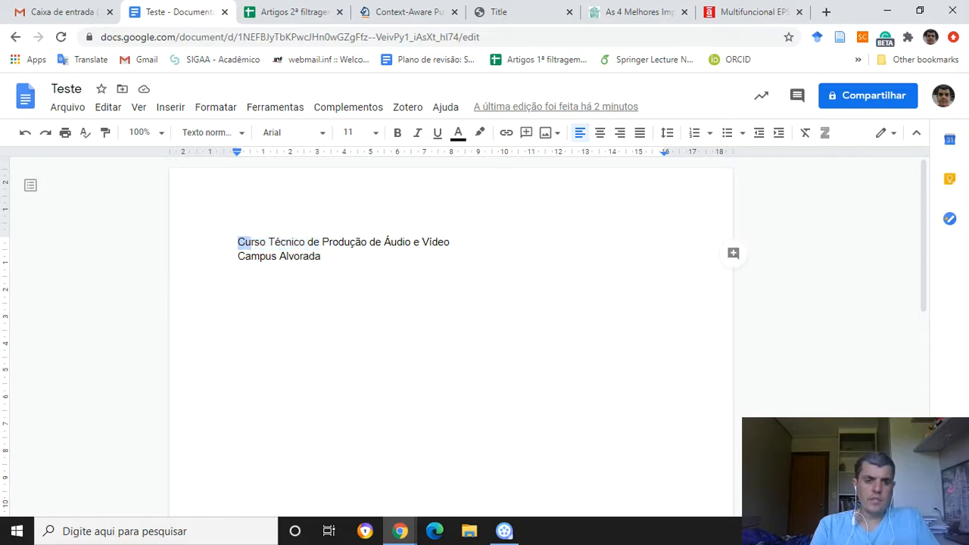
key("shift+Right")
key("shift+Right")
key("shift+Right")
key("shift+Right")
key("shift+Right")
key("shift+Right")
key("shift+Right")
key("shift+Right")
key("shift+Right")
key("shift+Right")
key("shift+Right")
key("shift+Right")
key("shift+Right")
key("shift+Right")
key("shift+Right")
key("shift+Right")
key("shift+Right")
key("shift+Right")
key("shift+Right")
key("shift+Right")
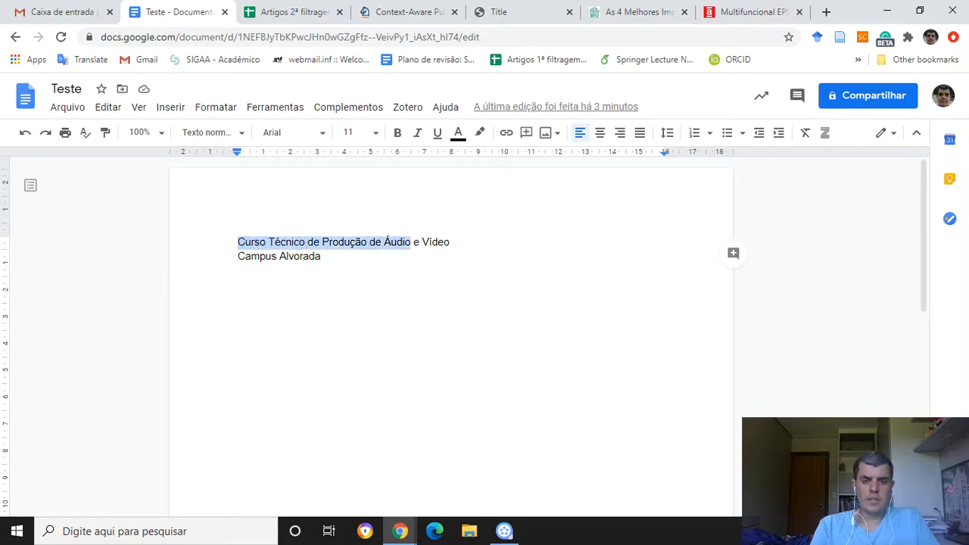
key("shift+Left")
key("shift+Left")
key("shift+Left")
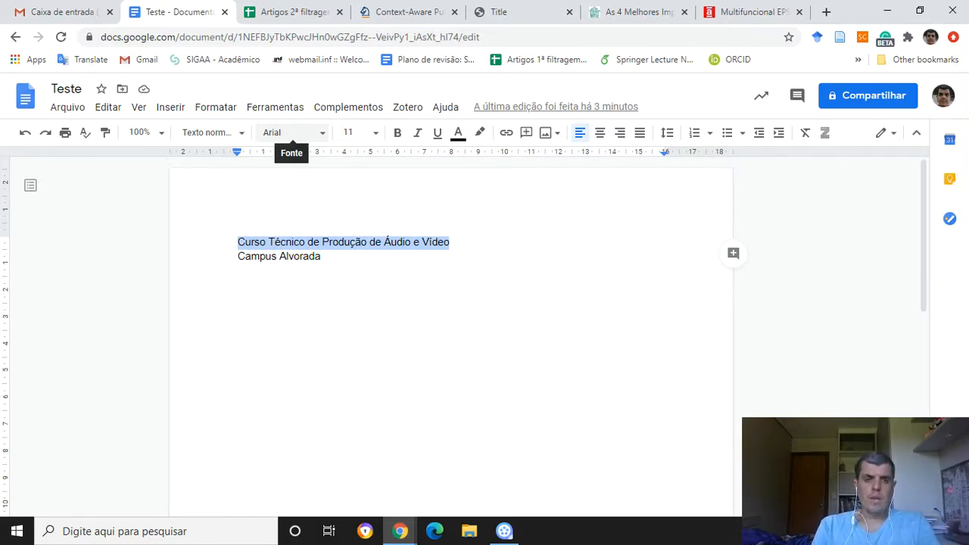
left_click(291, 132)
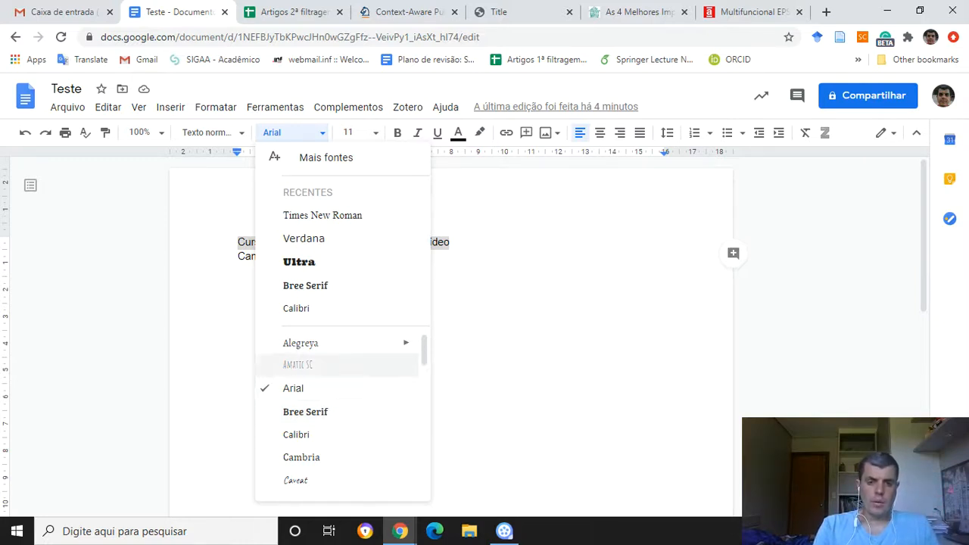
scroll(344, 414, "down", 4)
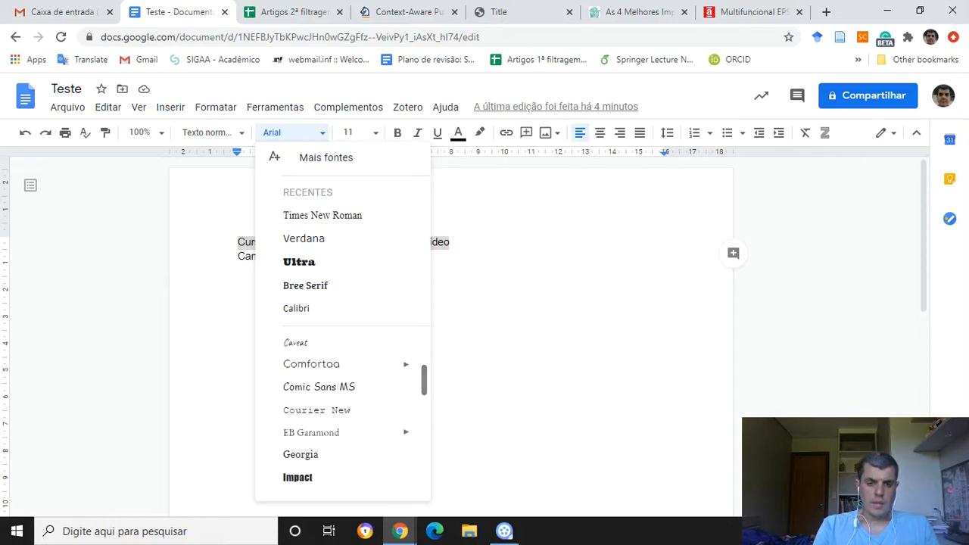
left_click(316, 409)
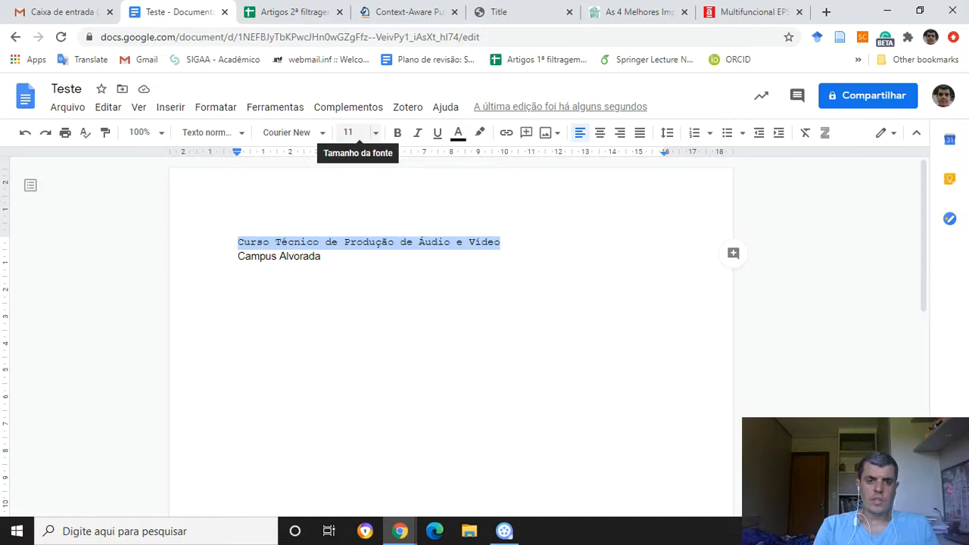
Set the course name line's font size to 18
left_click(352, 132)
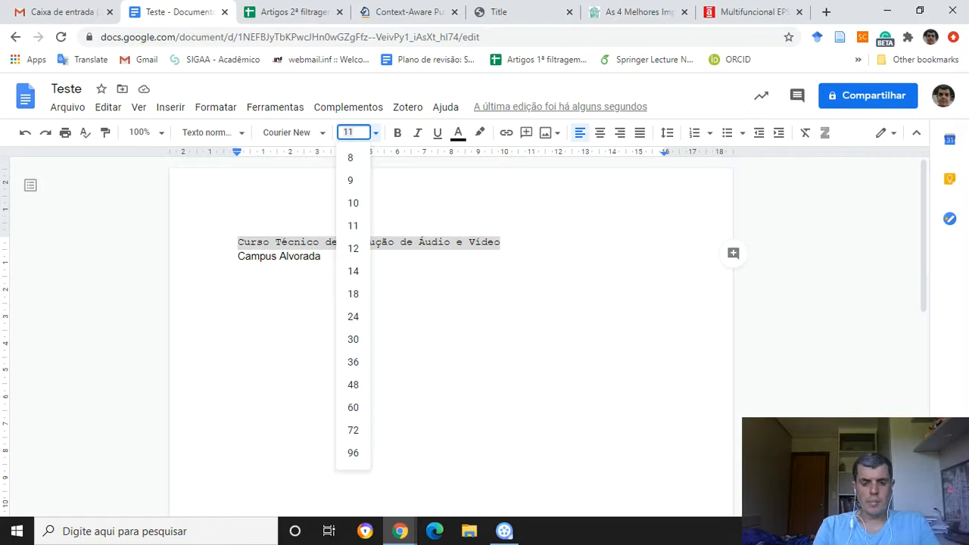
type("18")
key("Return")
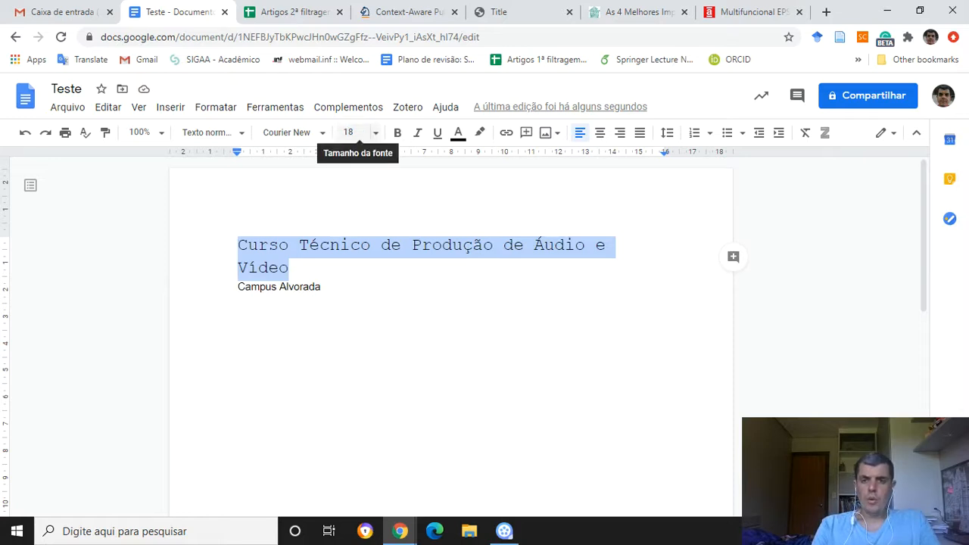
Set the course name line's font size to 14
left_click(356, 132)
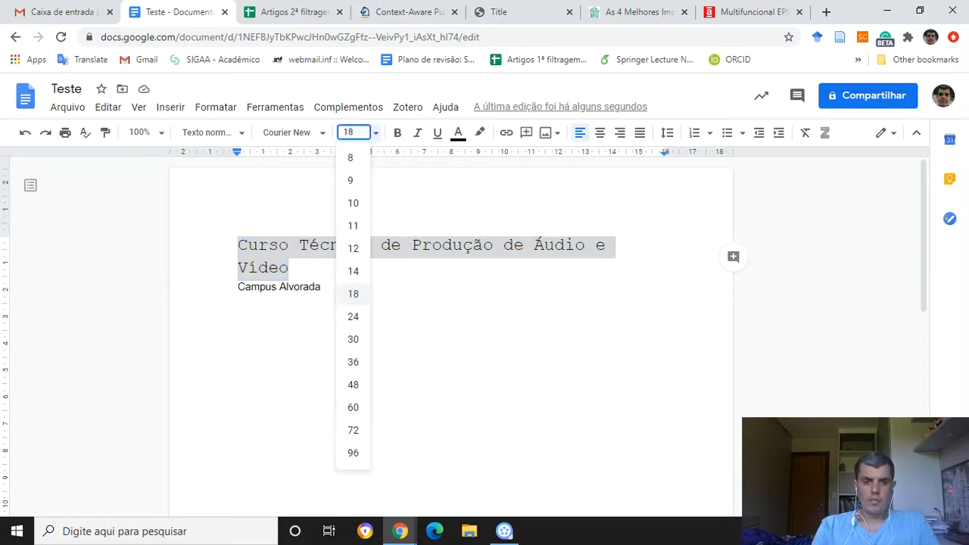
left_click(353, 271)
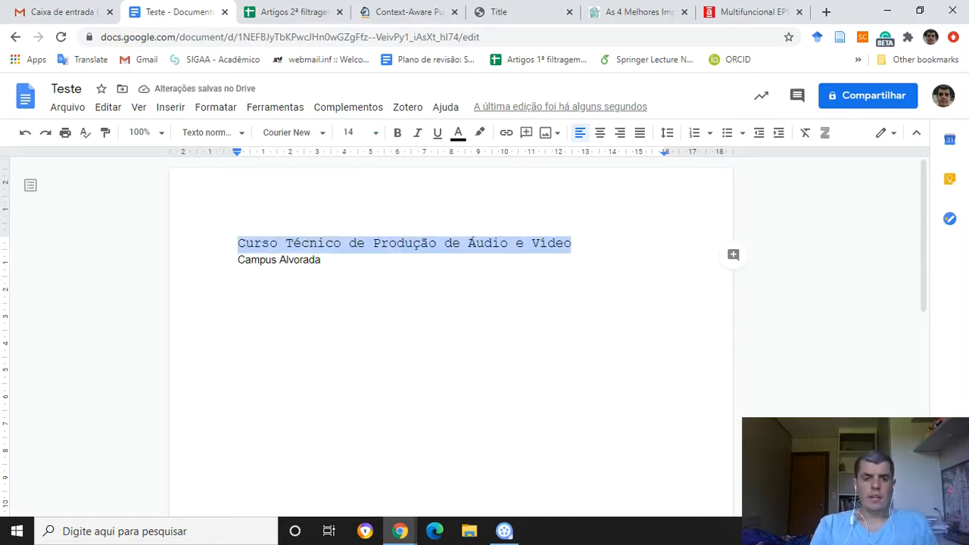
Format the "Campus Alvorada" line in the Ultra font at size 10
left_click(322, 260)
left_click_drag(322, 260, 237, 259)
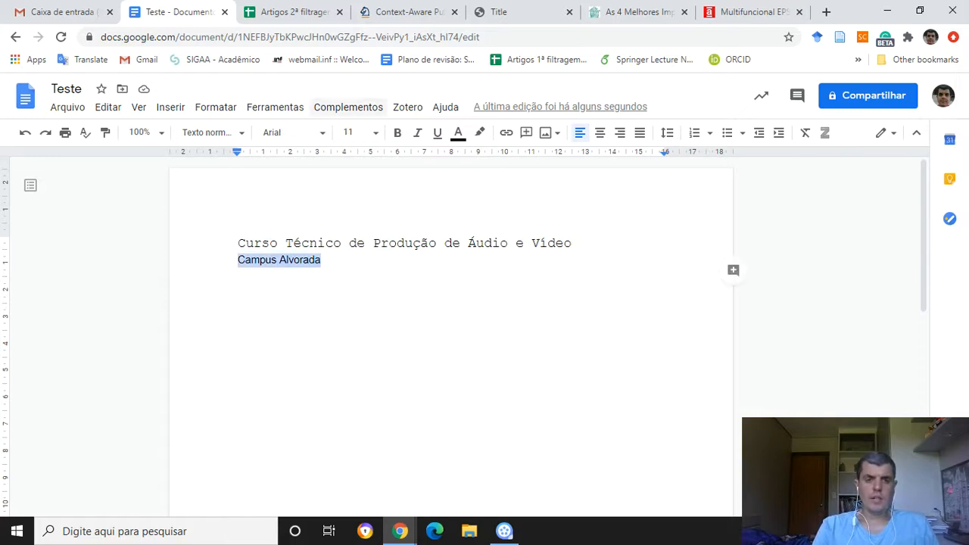
left_click(294, 133)
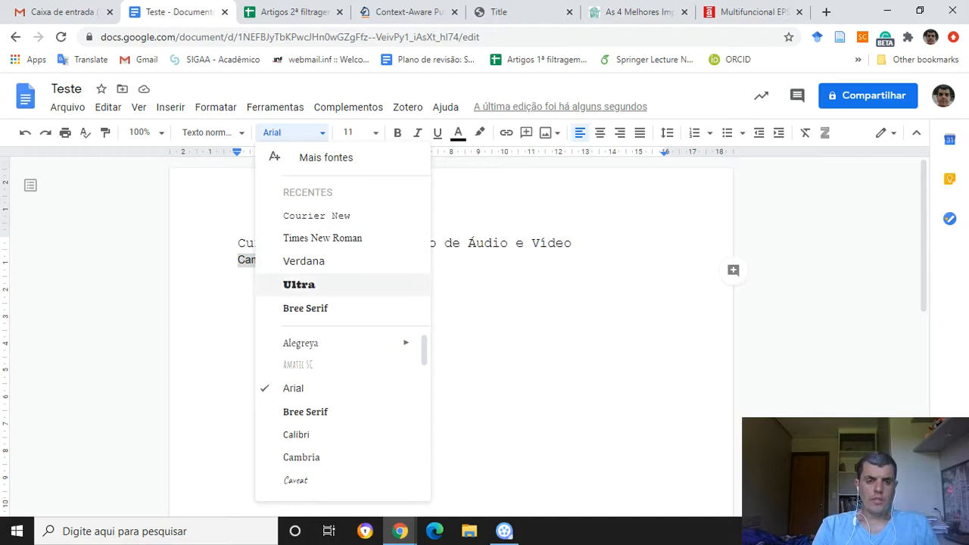
left_click(299, 284)
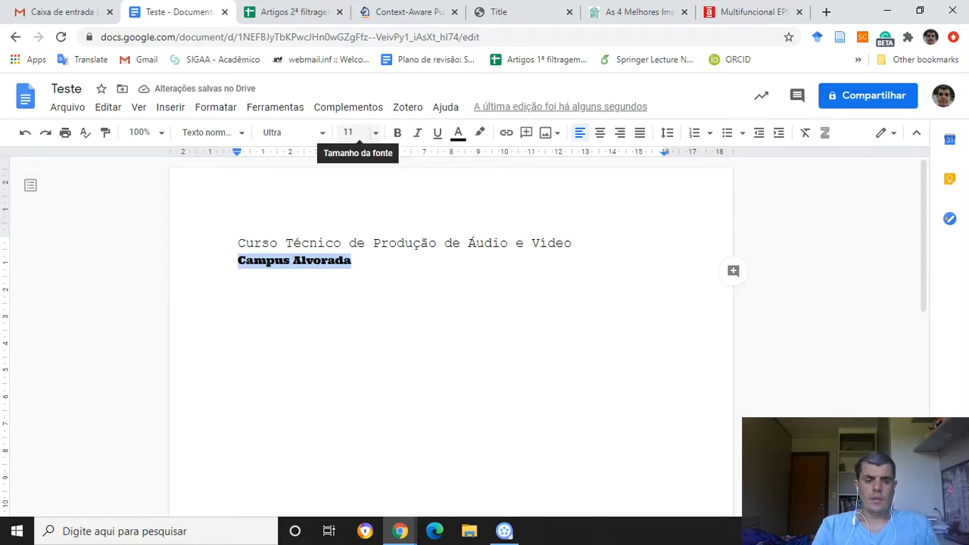
left_click(356, 133)
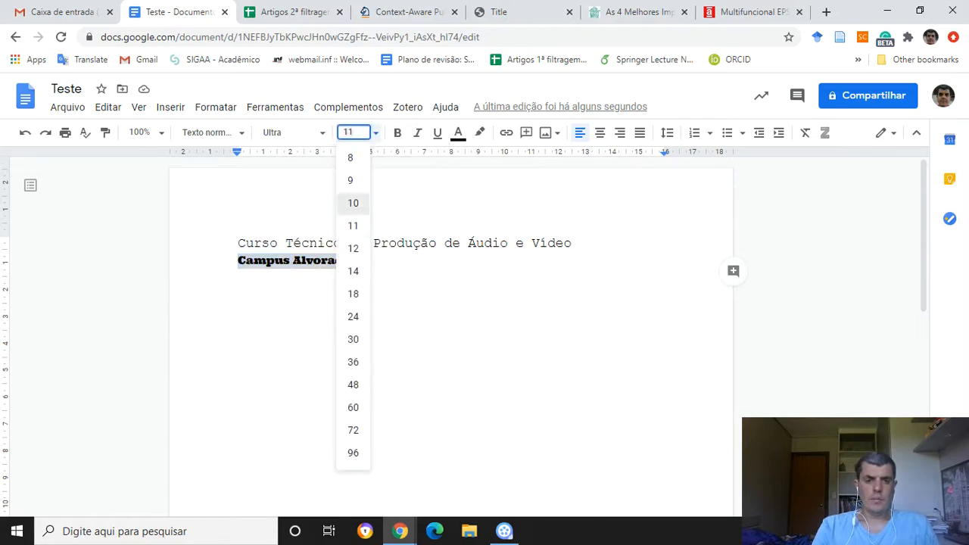
left_click(353, 203)
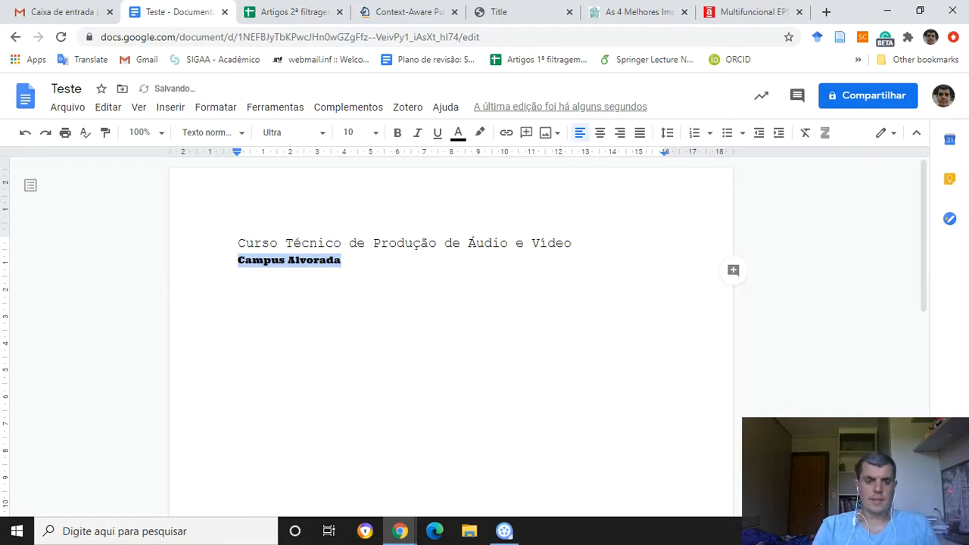
Insert a blank line above the course name and remove it again
left_click(246, 244)
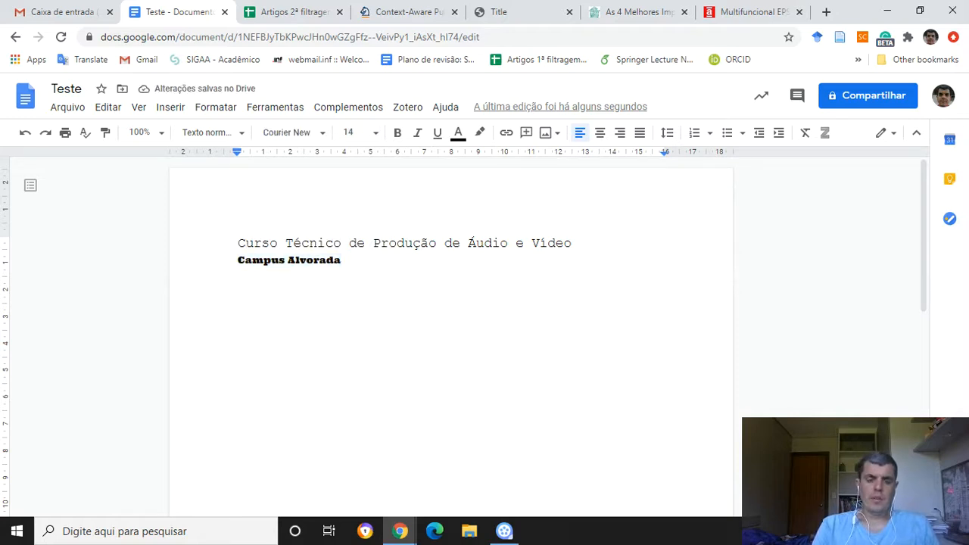
left_click(341, 260)
left_click(246, 244)
key("Left")
key("Return")
key("Up")
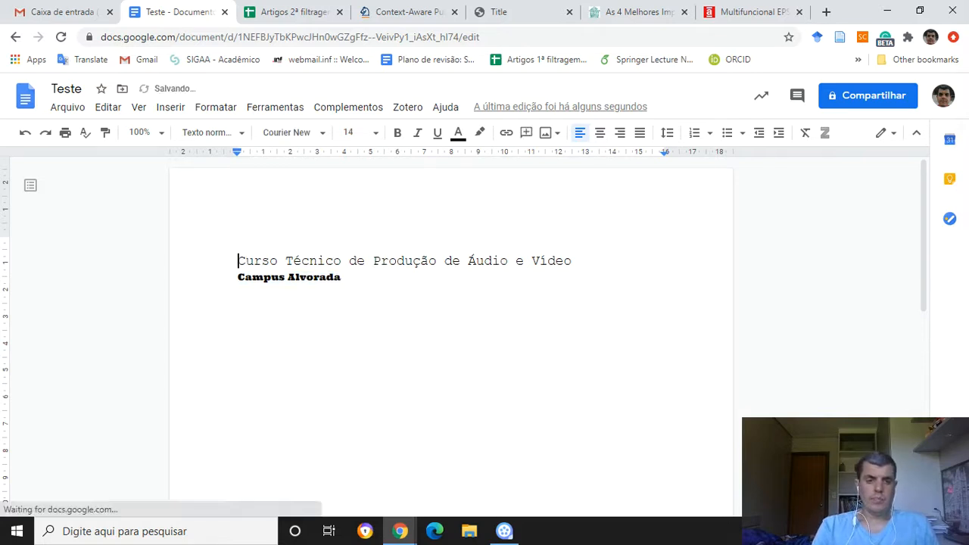
key("Delete")
Add two empty lines below "Campus Alvorada"
left_click(342, 259)
key("Return")
key("Return")
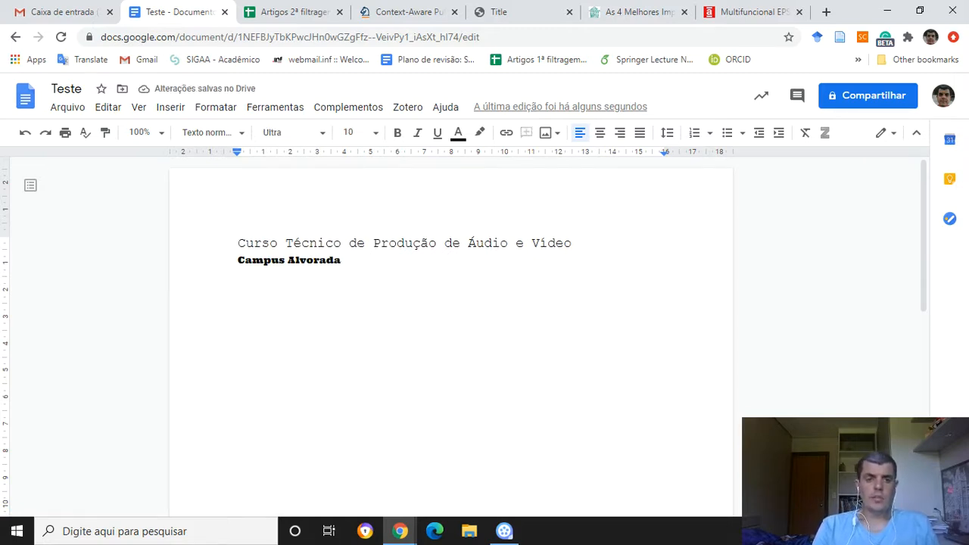
Write the author's full name on the empty line below "Campus Alvorada" in Times New Roman at size 11
left_click(292, 133)
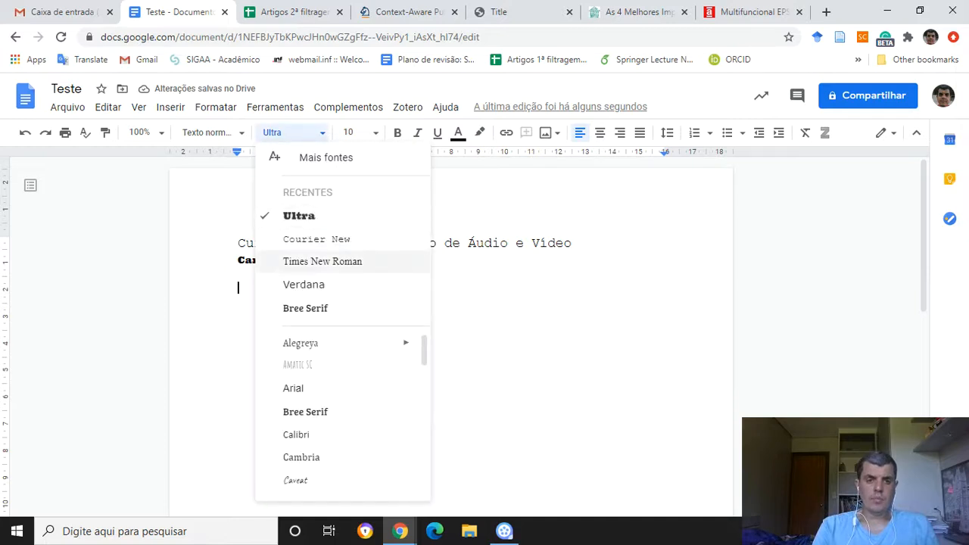
left_click(323, 261)
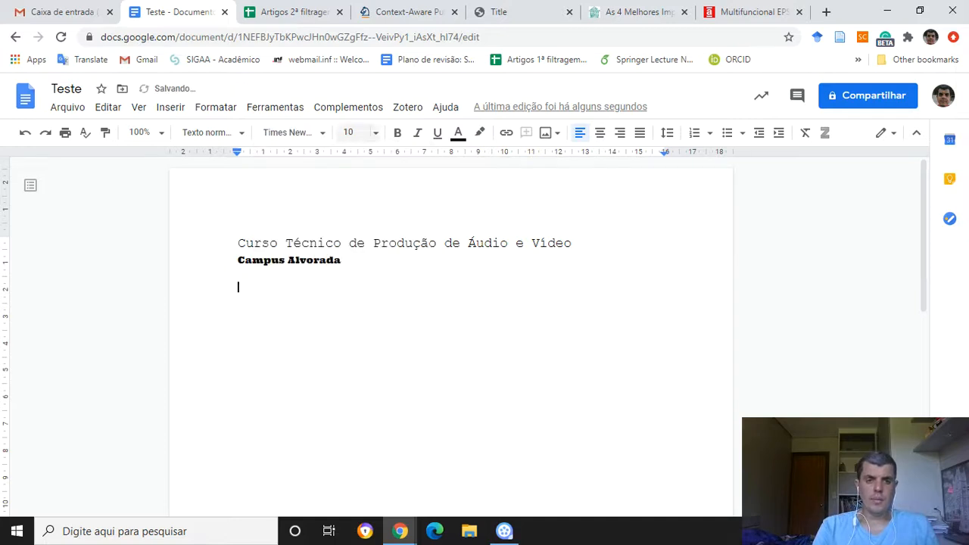
left_click(349, 132)
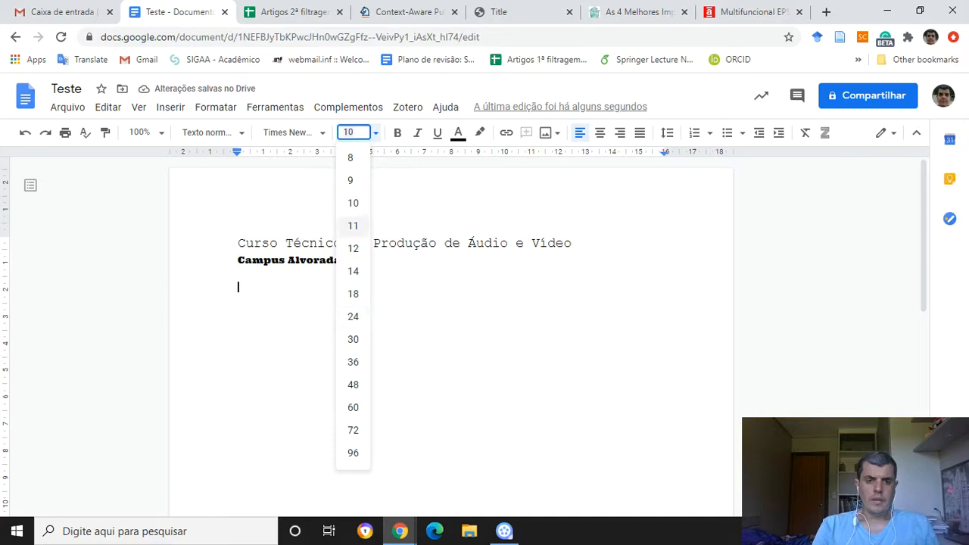
left_click(353, 226)
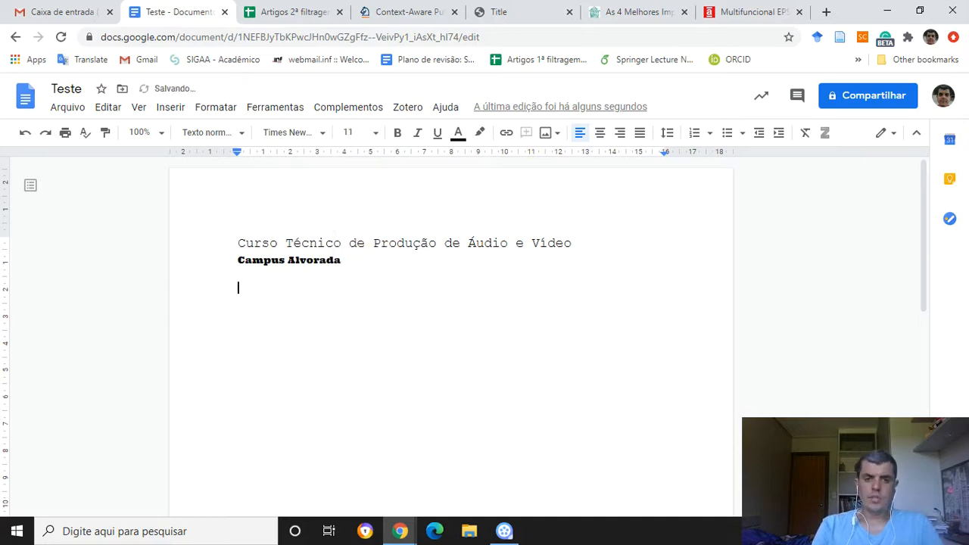
type("Leonardo ")
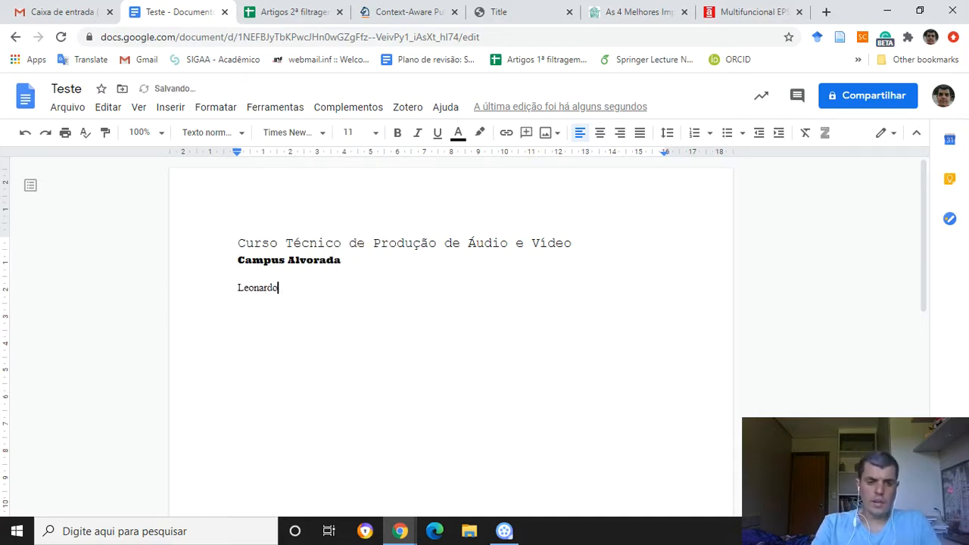
type("Nascimento")
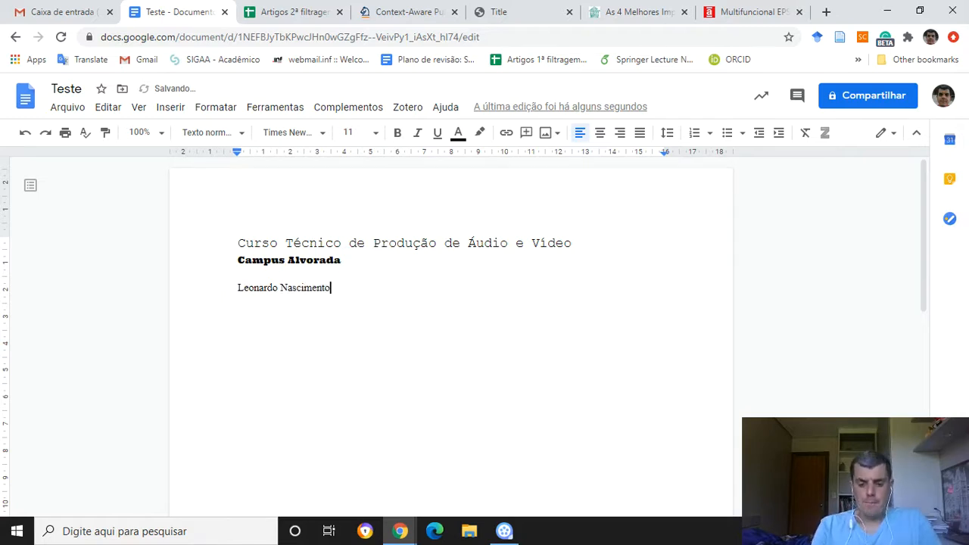
left_click(335, 243)
key("Left")
key("Home")
key("Right")
key("Right")
key("Home")
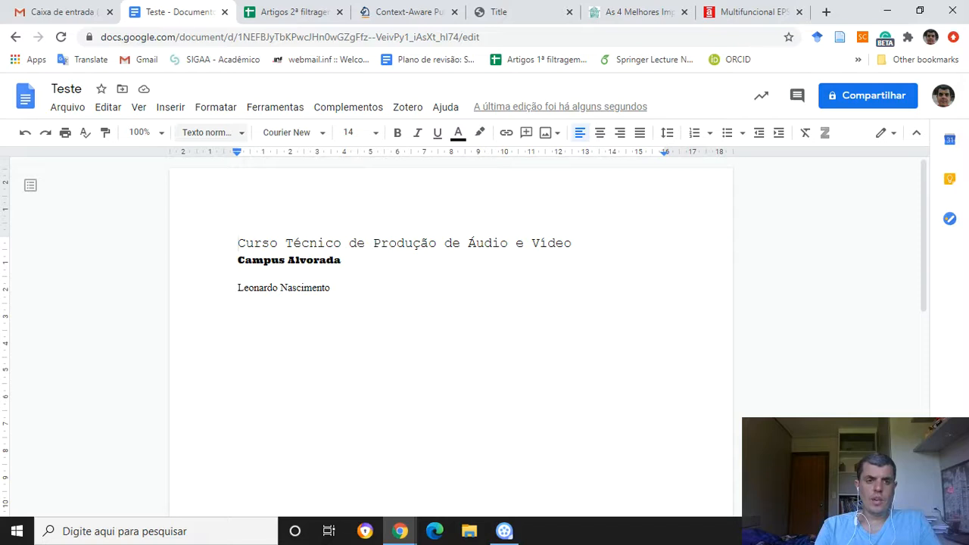
left_click(216, 107)
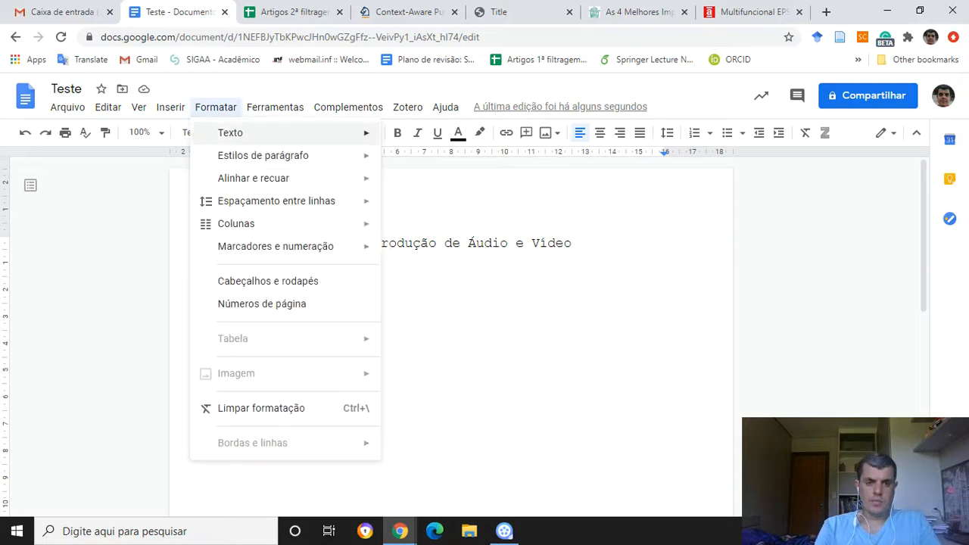
mouse_move(348, 132)
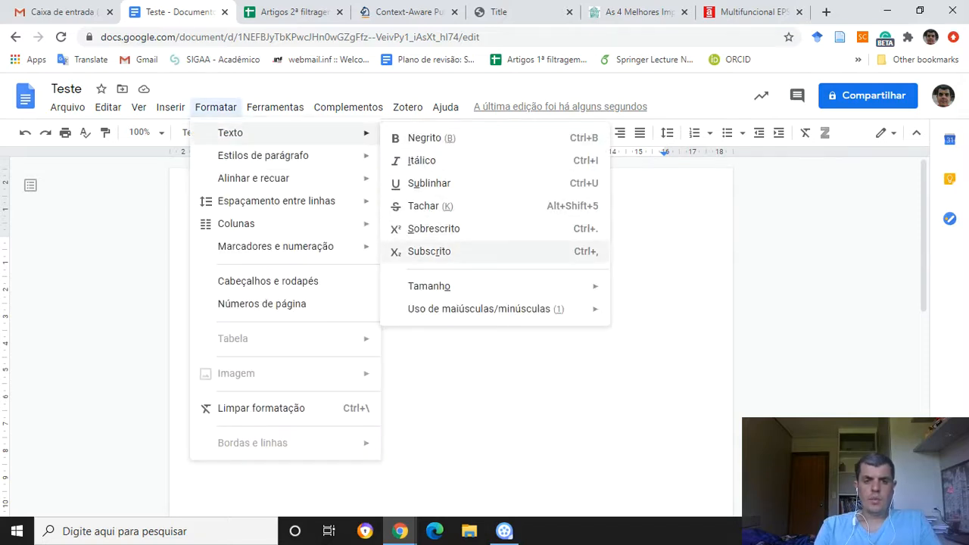
mouse_move(429, 286)
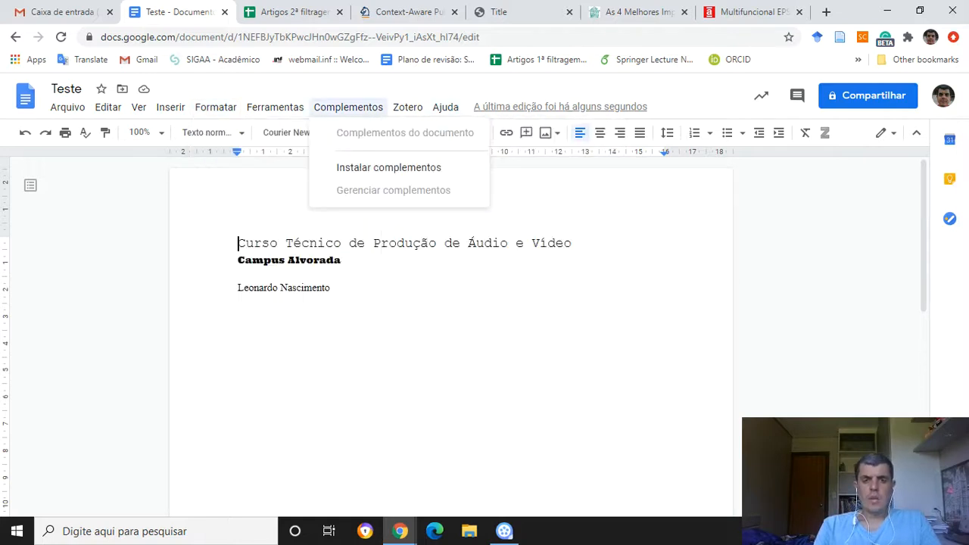
Make the whole course name line "Curso Técnico de Produção de Áudio e Vídeo" bold
left_click(573, 243)
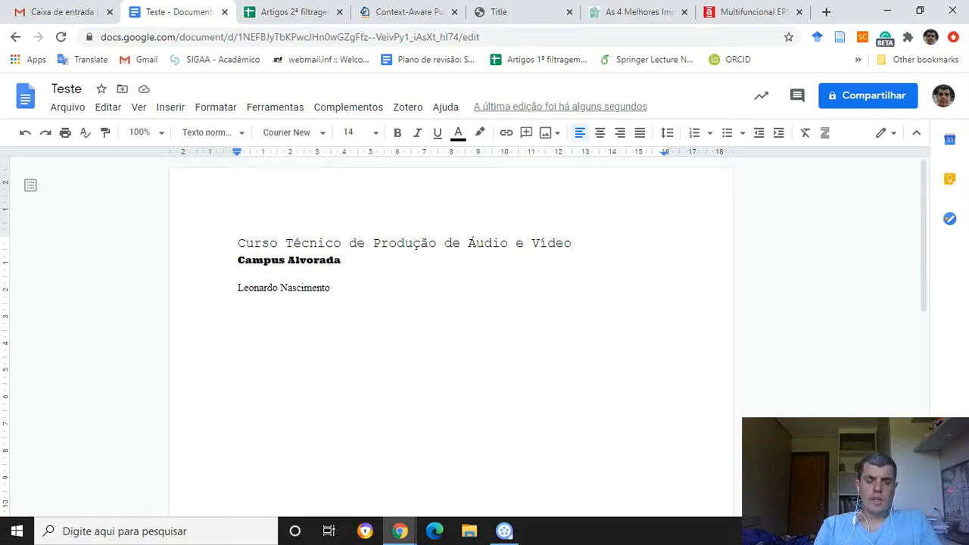
key("Home")
left_click_drag(240, 243, 572, 243)
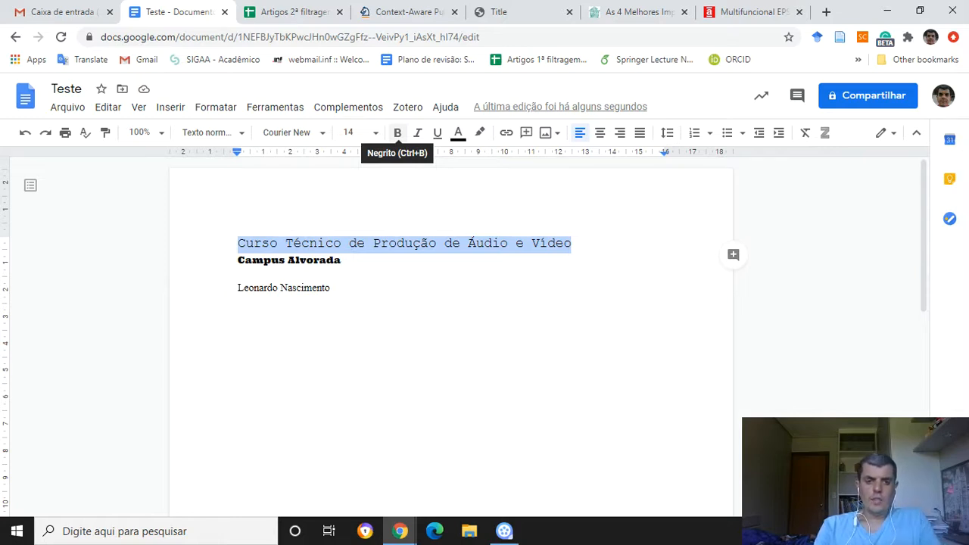
left_click(397, 132)
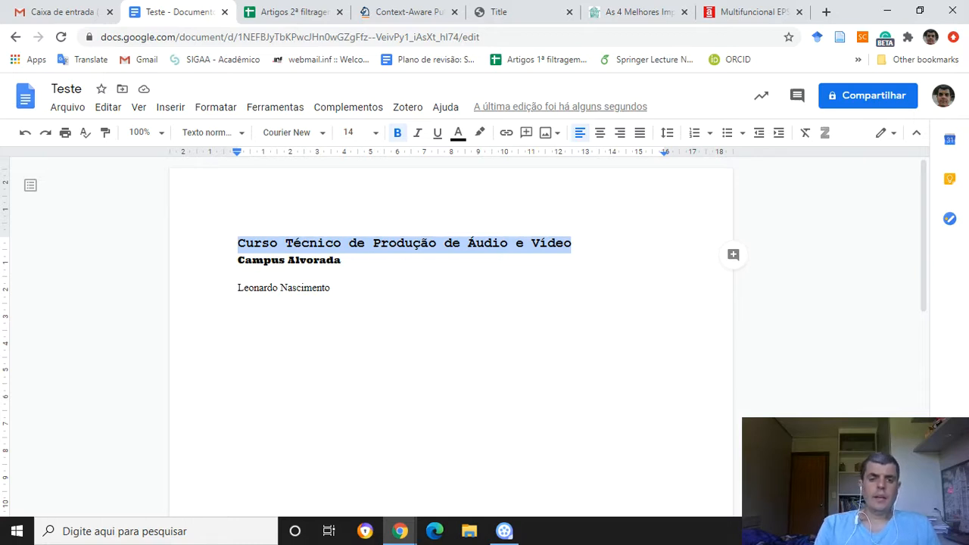
Italicize the author's name on the line below "Campus Alvorada"
key("Down")
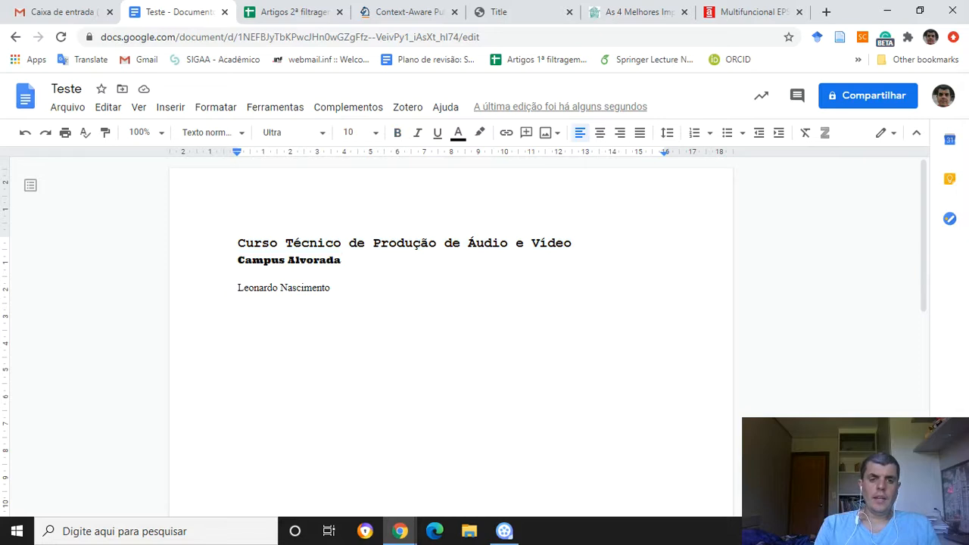
key("Down")
key("Down")
key("shift+Left")
key("shift+Left")
key("shift+Left")
key("shift+Left")
key("shift+Left")
key("shift+Left")
key("shift+Left")
key("shift+Home")
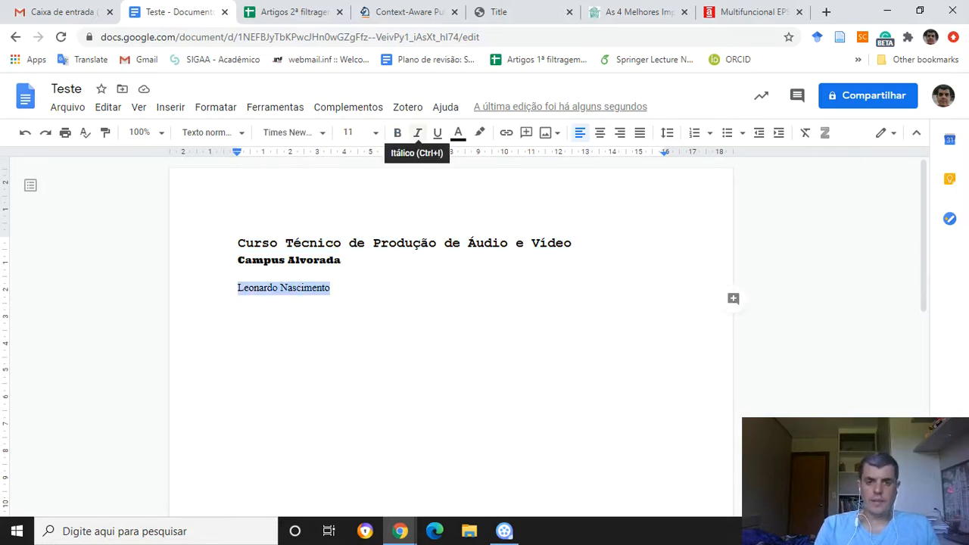
left_click(417, 134)
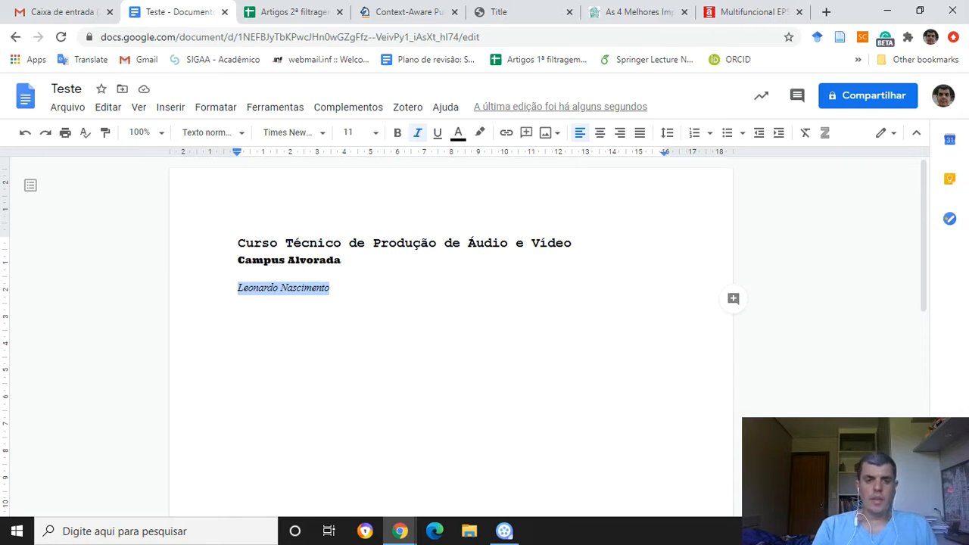
Underline the "Campus Alvorada" line and set the course name line's text color to blue
left_click_drag(342, 261, 238, 261)
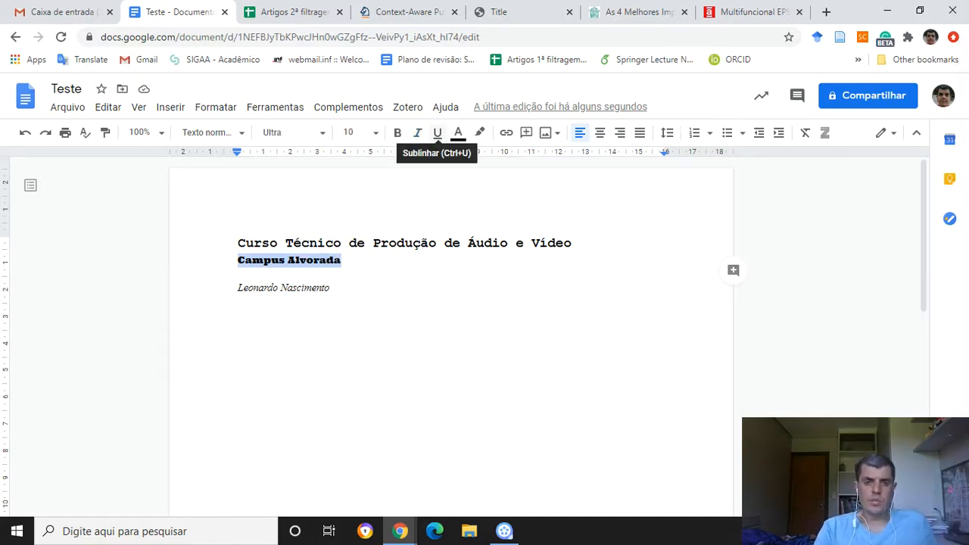
left_click(437, 134)
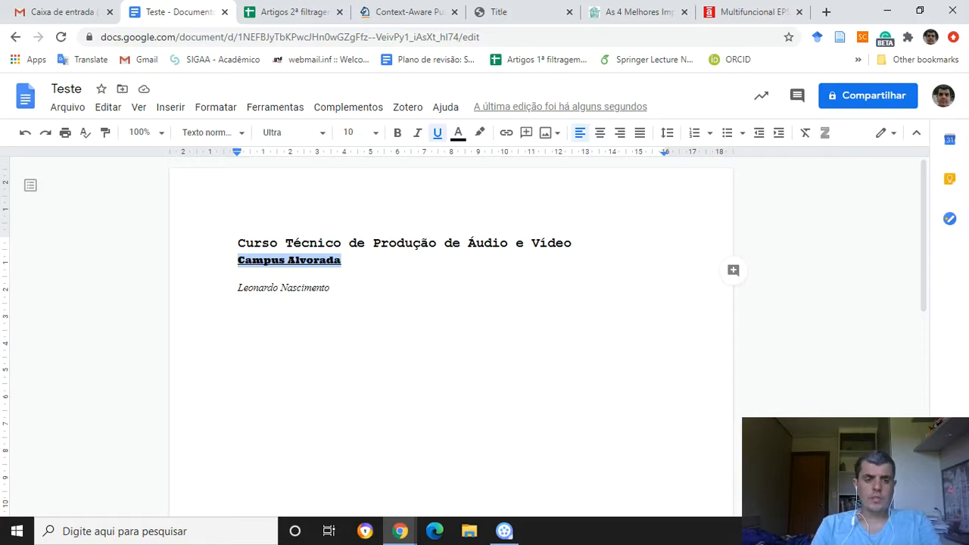
left_click(253, 243)
left_click_drag(237, 243, 571, 244)
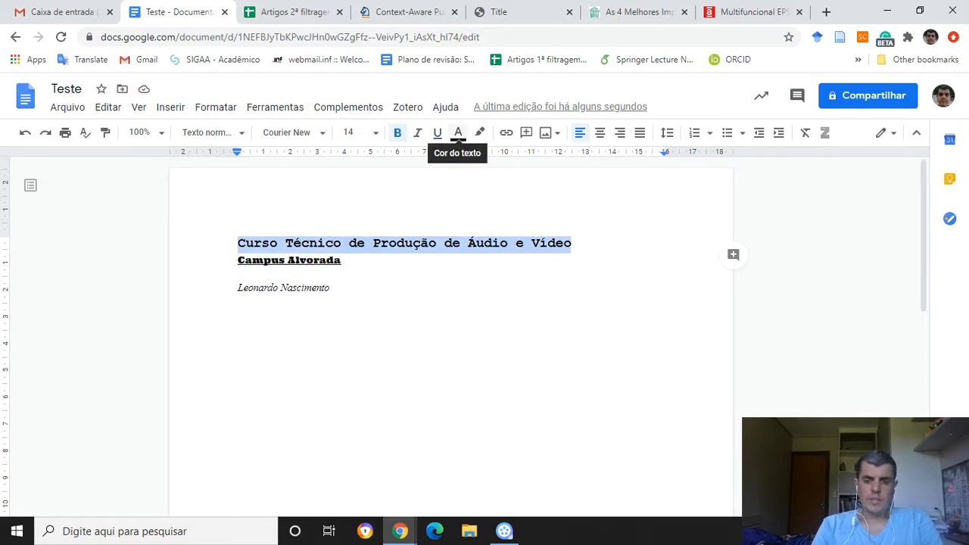
left_click(458, 133)
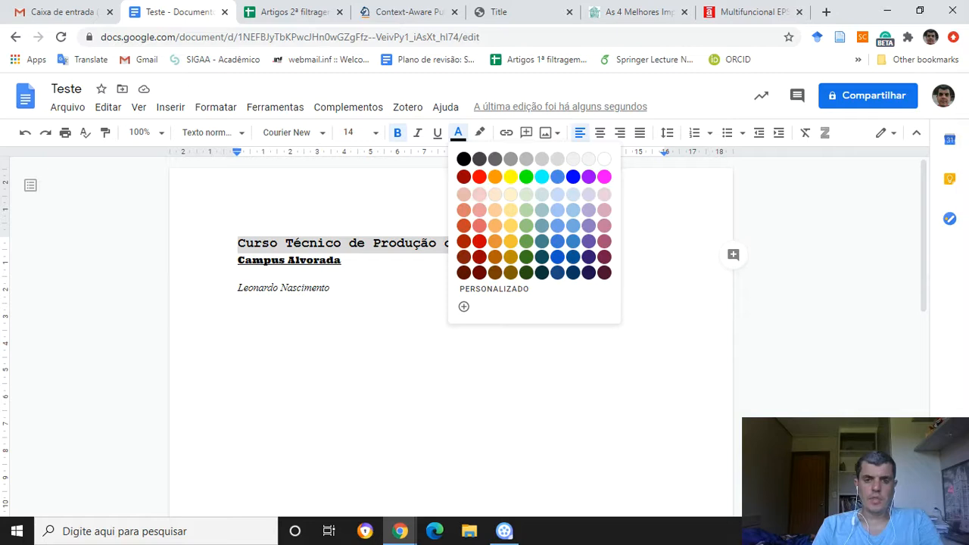
left_click(574, 177)
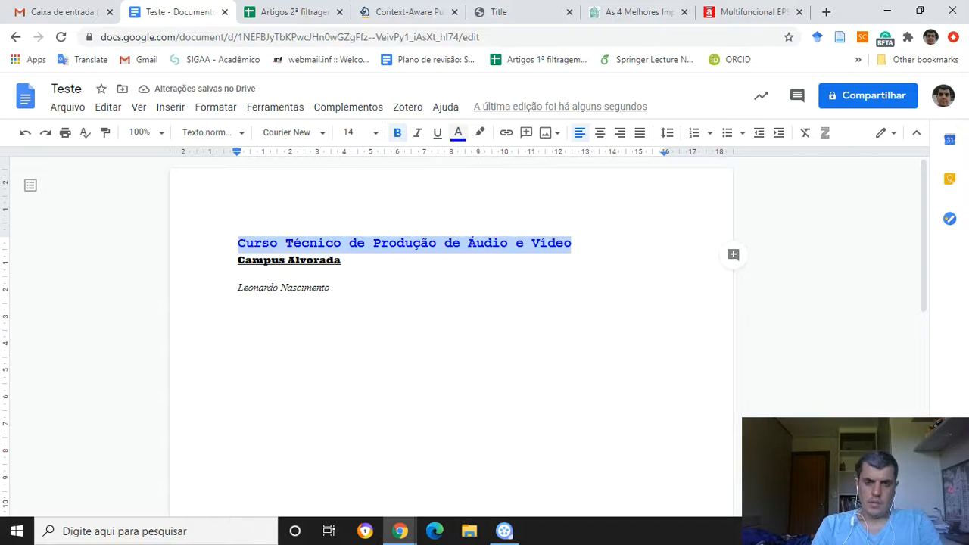
left_click(455, 132)
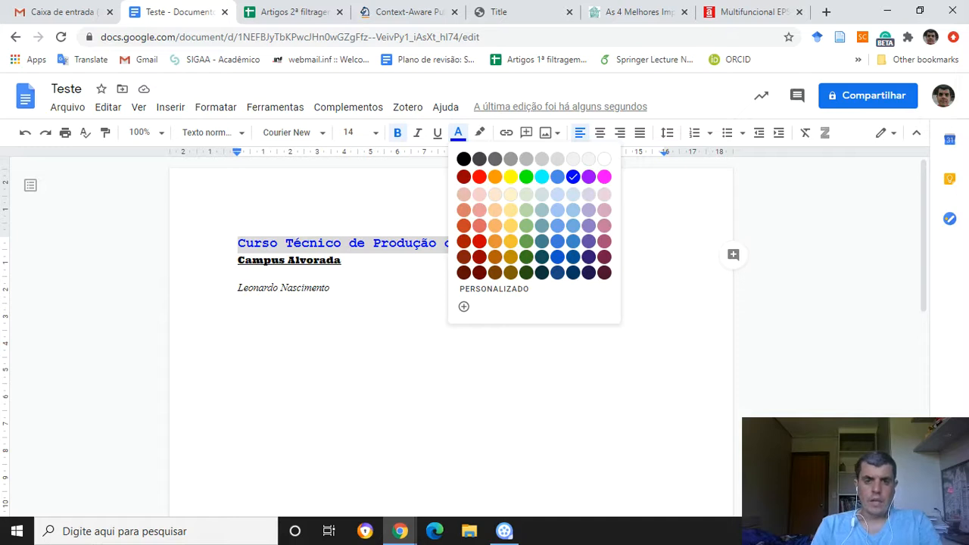
Try yellow as the text color of the author's name line and undo it
left_click(330, 288)
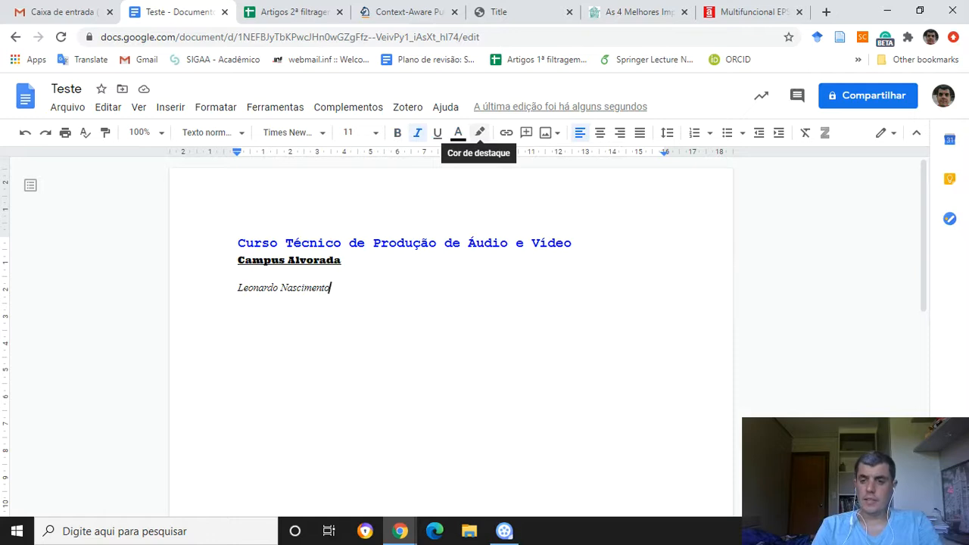
key("ctrl+shift+Left")
key("ctrl+shift+Left")
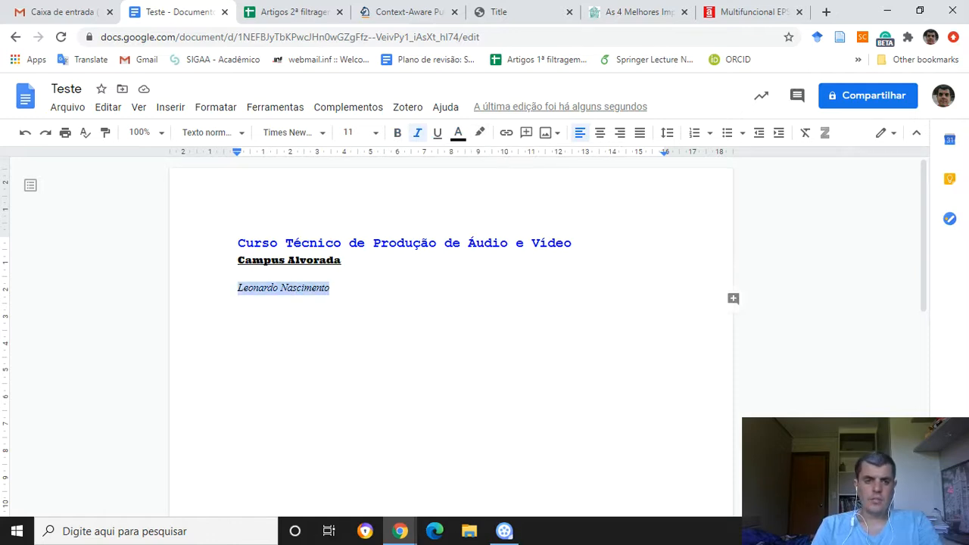
left_click(458, 133)
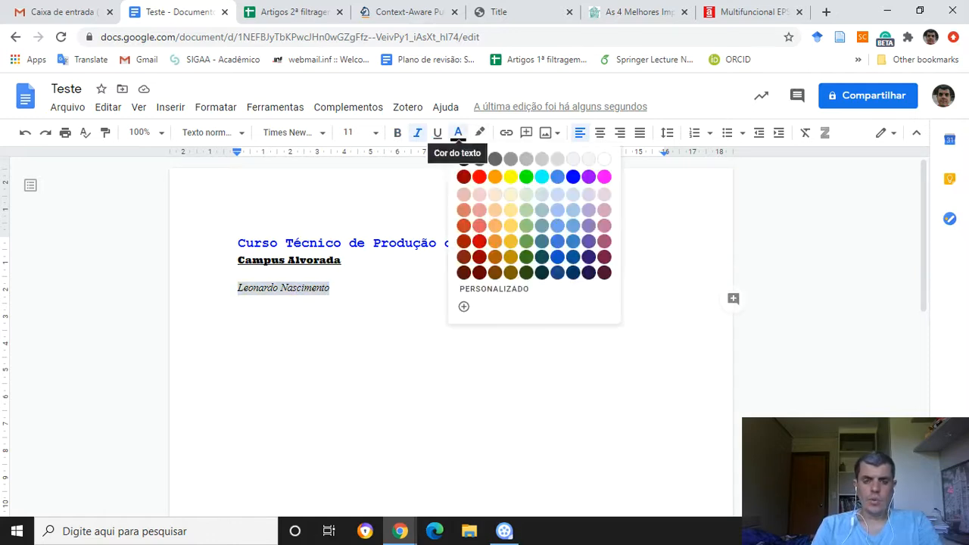
left_click(510, 176)
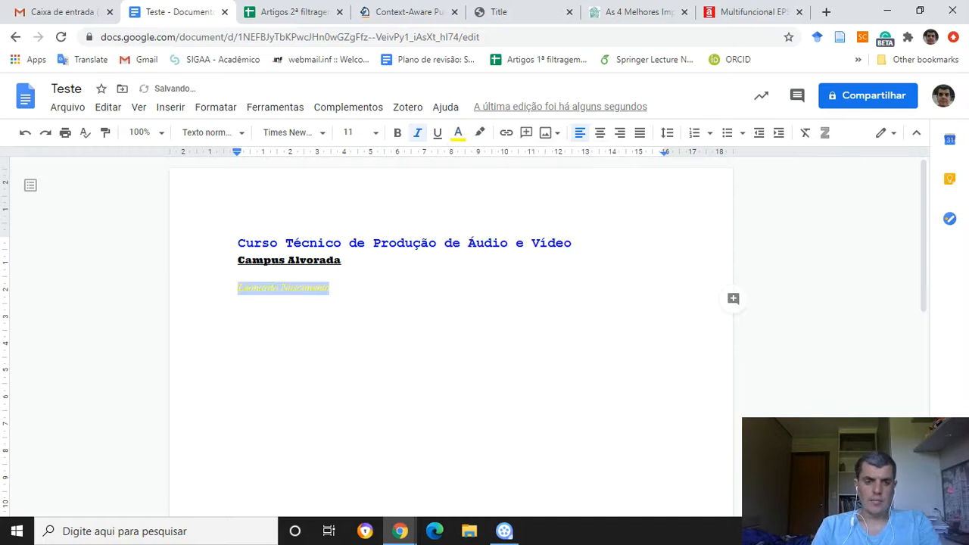
left_click(330, 288)
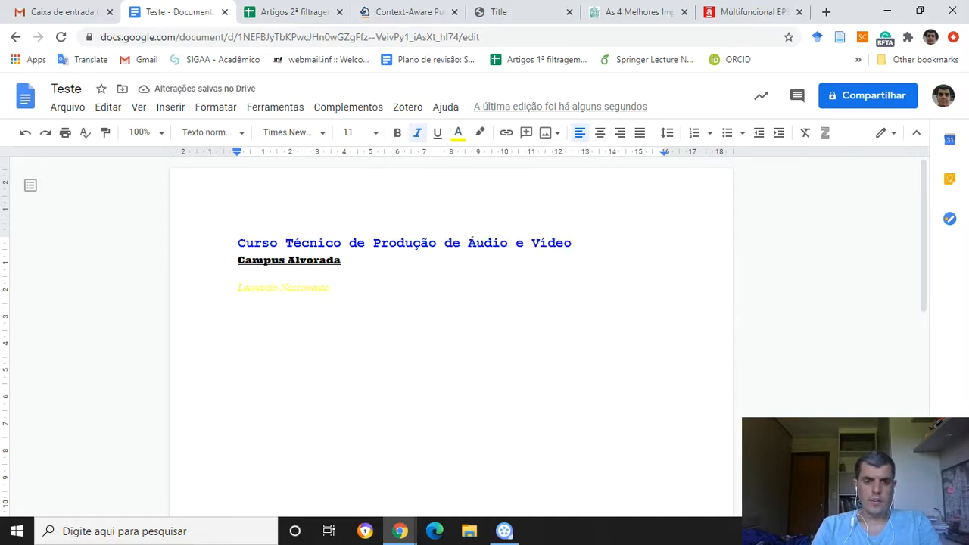
key("shift+Home")
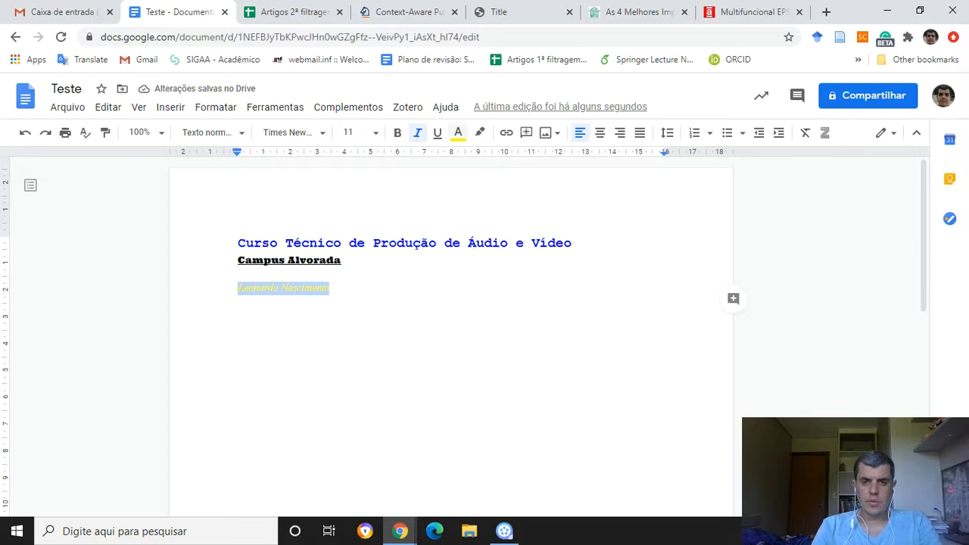
left_click(458, 133)
left_click(331, 288)
key("ctrl+z")
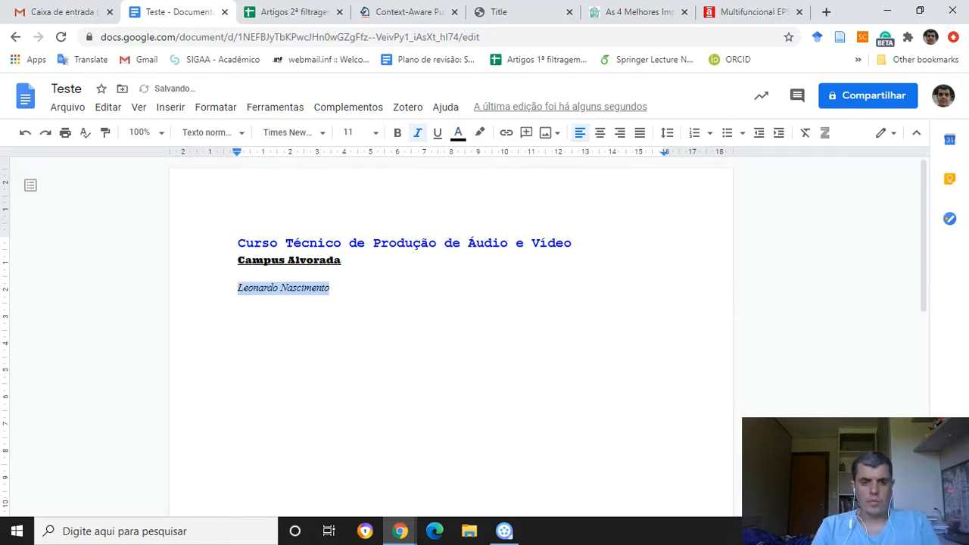
Highlight the author's name line in yellow
left_click(479, 132)
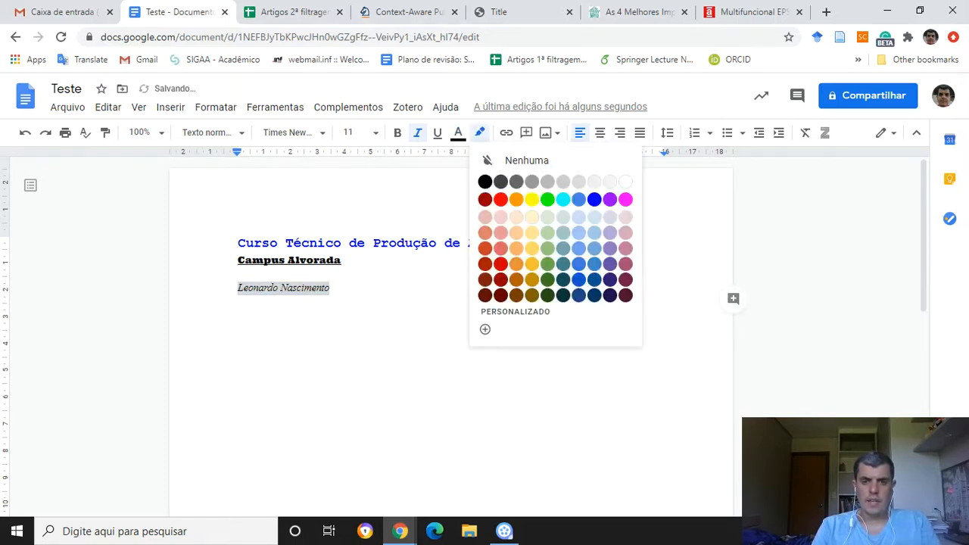
left_click(533, 200)
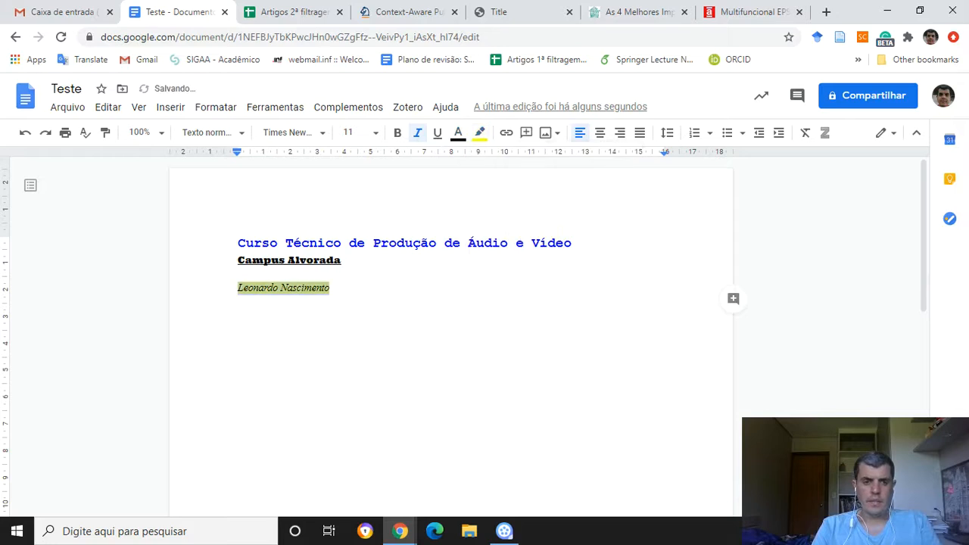
left_click(331, 288)
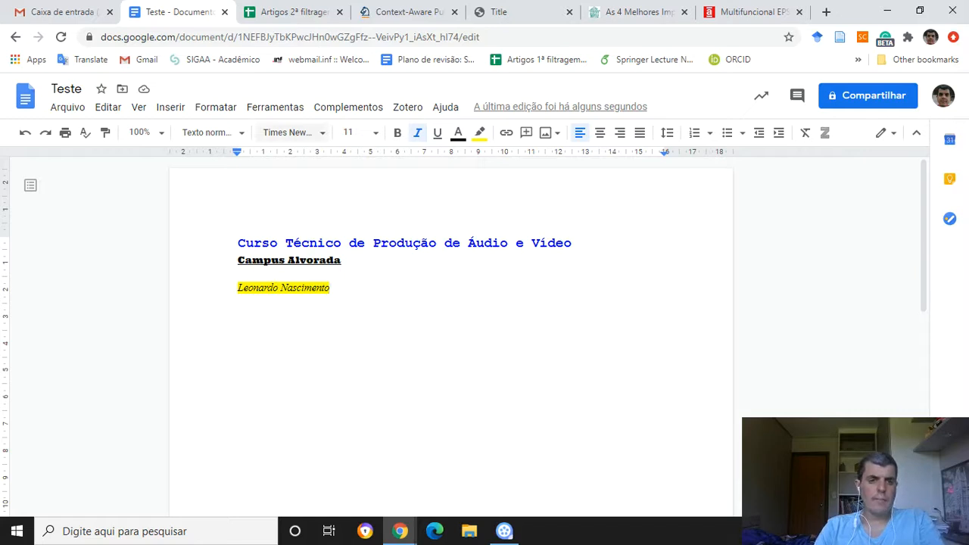
Convert the course name line "Curso Técnico de Produção de Áudio e Vídeo" to all uppercase letters
left_click(238, 243)
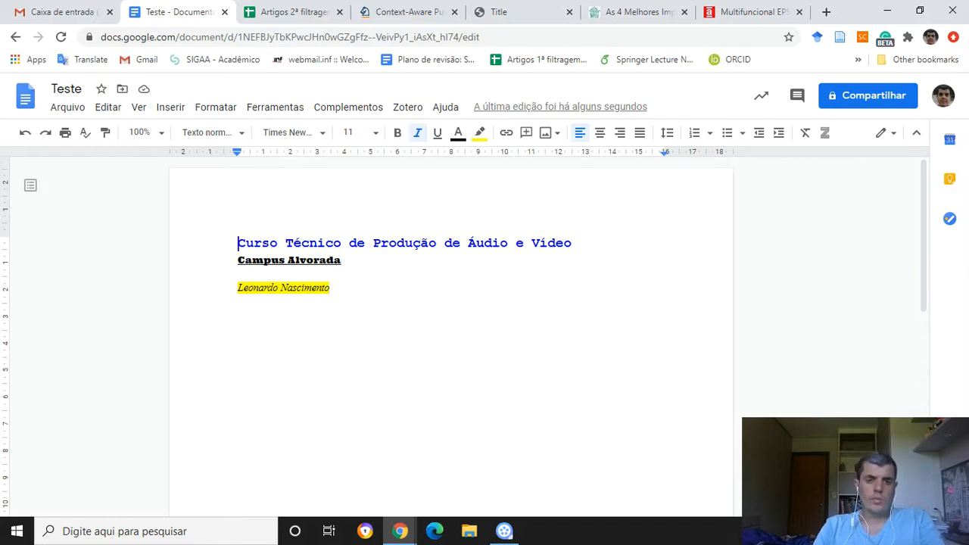
left_click_drag(237, 243, 356, 243)
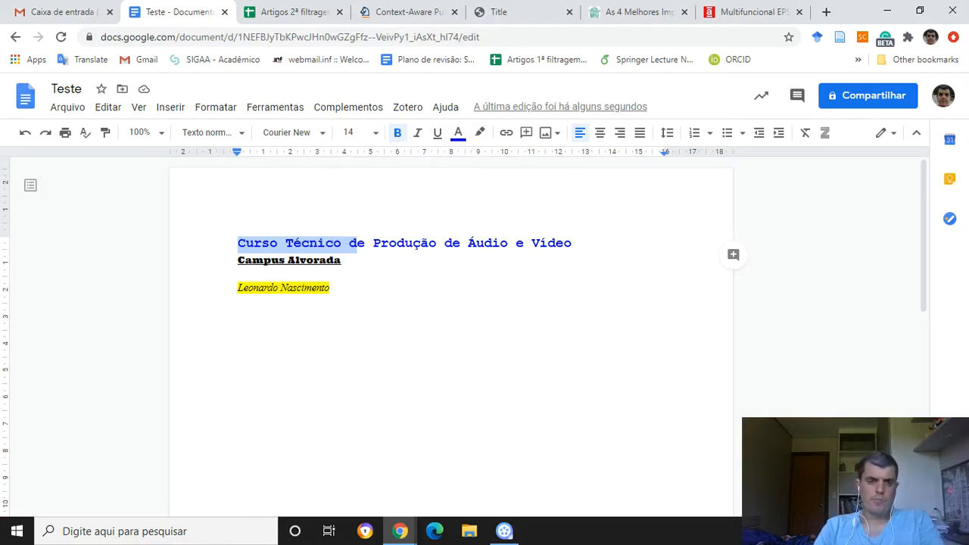
left_click(237, 243)
left_click_drag(238, 243, 574, 246)
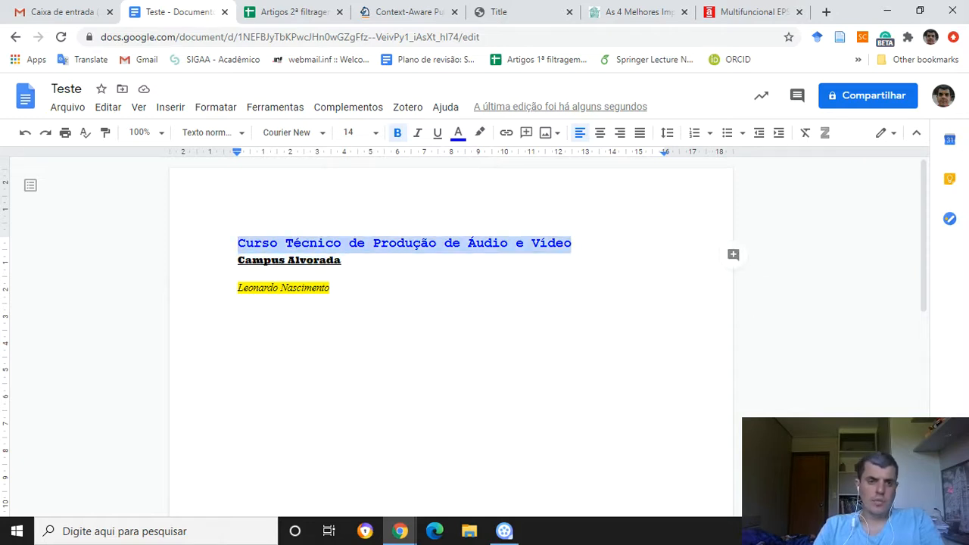
left_click(216, 107)
mouse_move(250, 132)
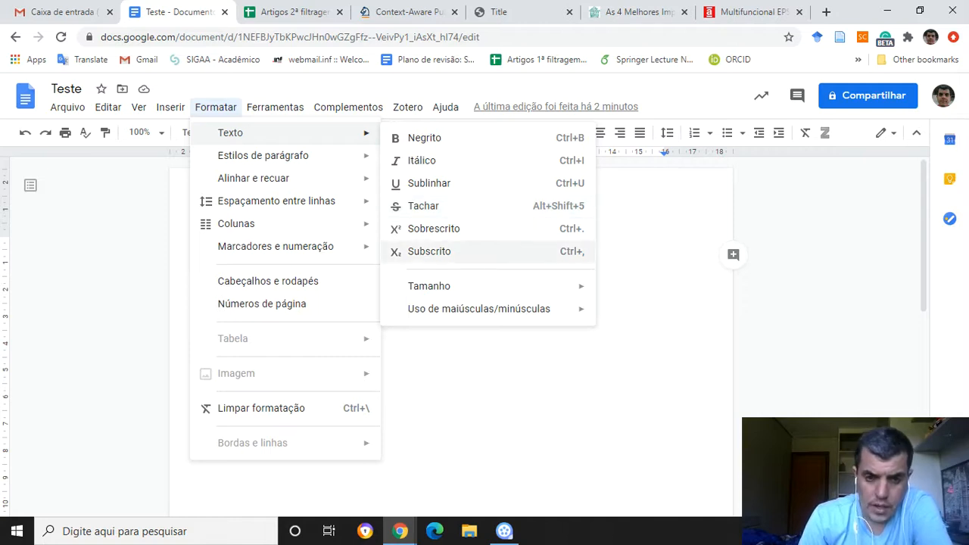
mouse_move(428, 286)
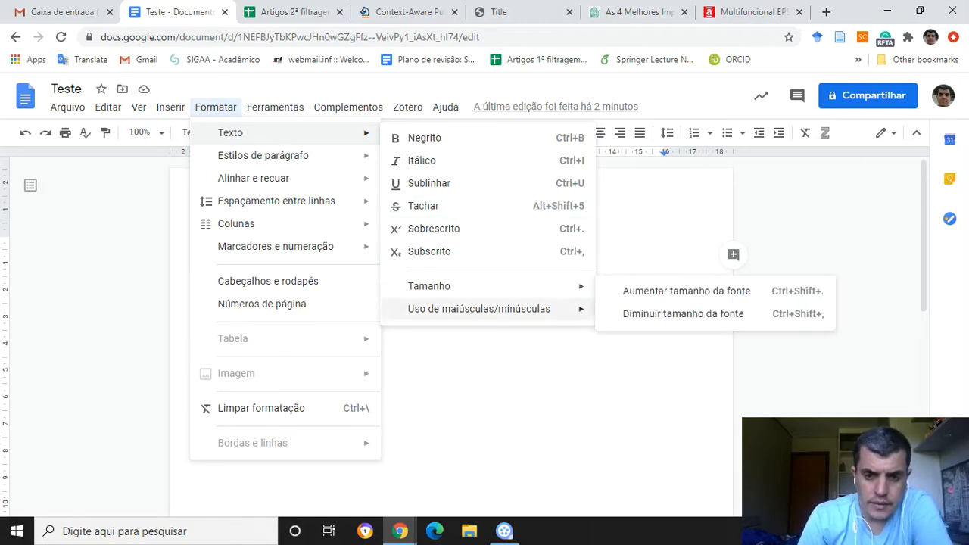
mouse_move(478, 309)
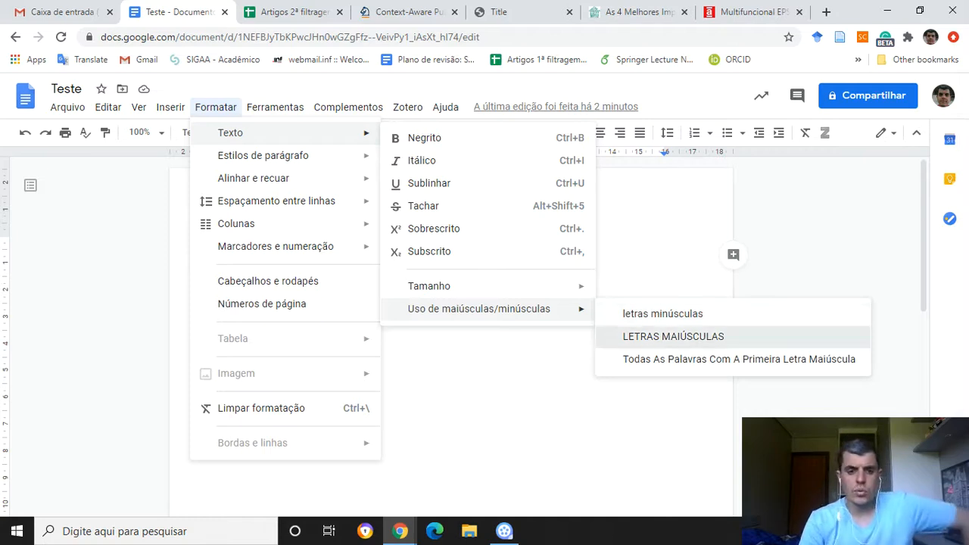
left_click(673, 336)
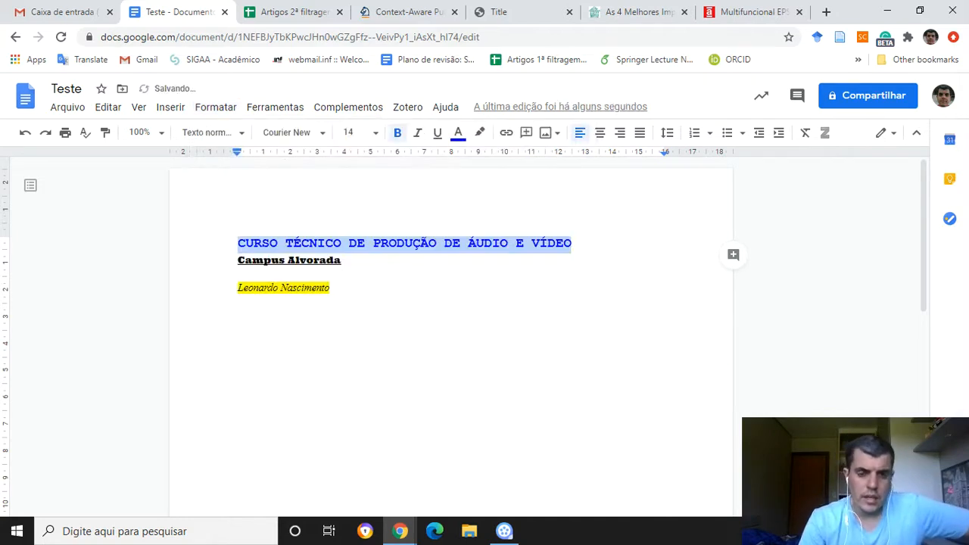
left_click(216, 107)
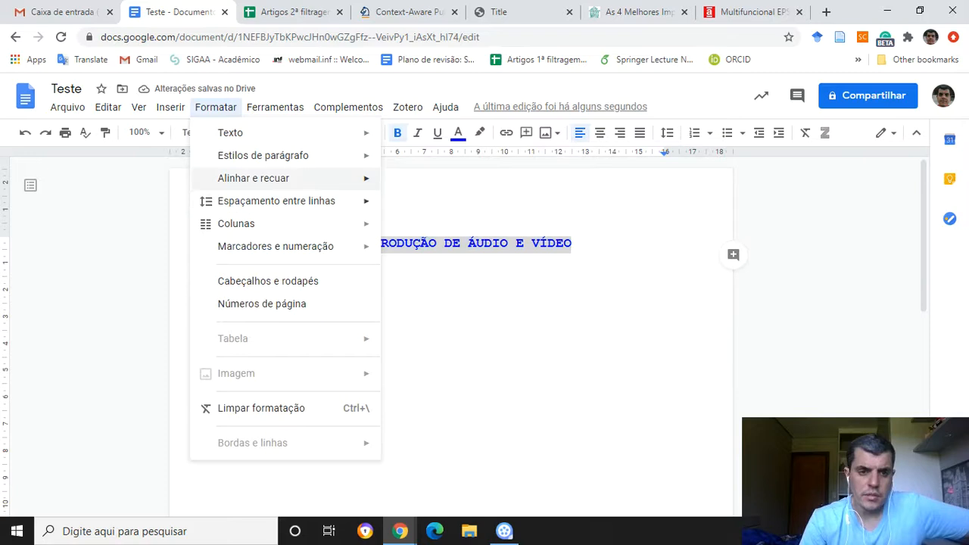
mouse_move(303, 132)
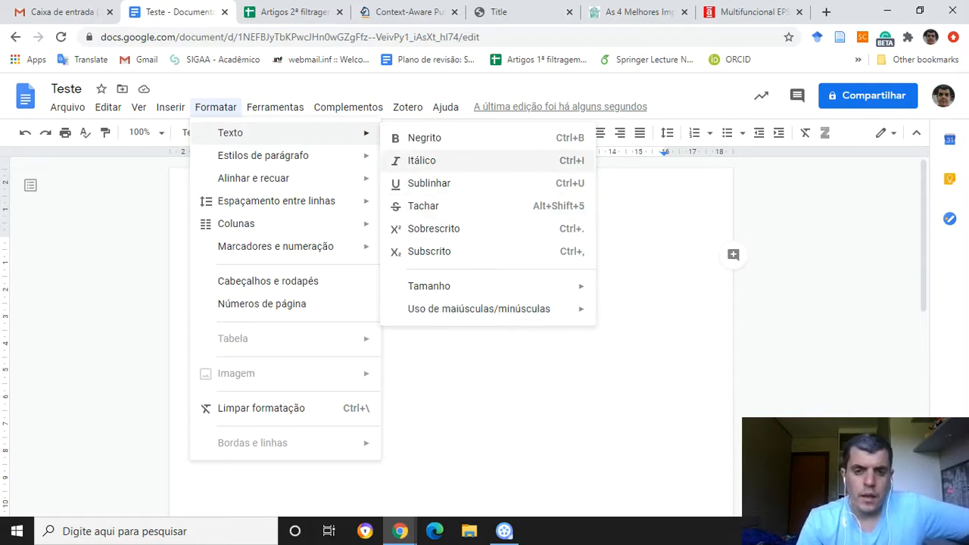
left_click(454, 303)
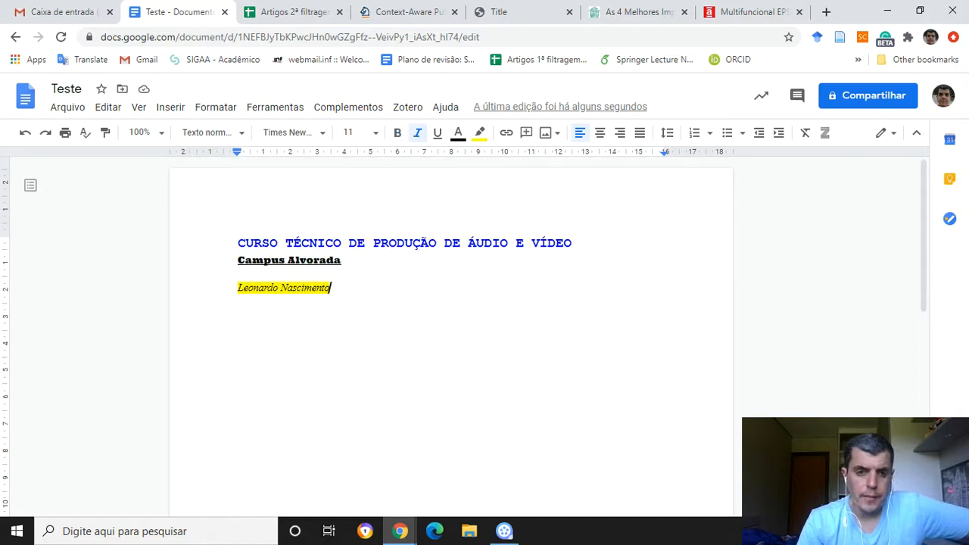
key("ctrl+a")
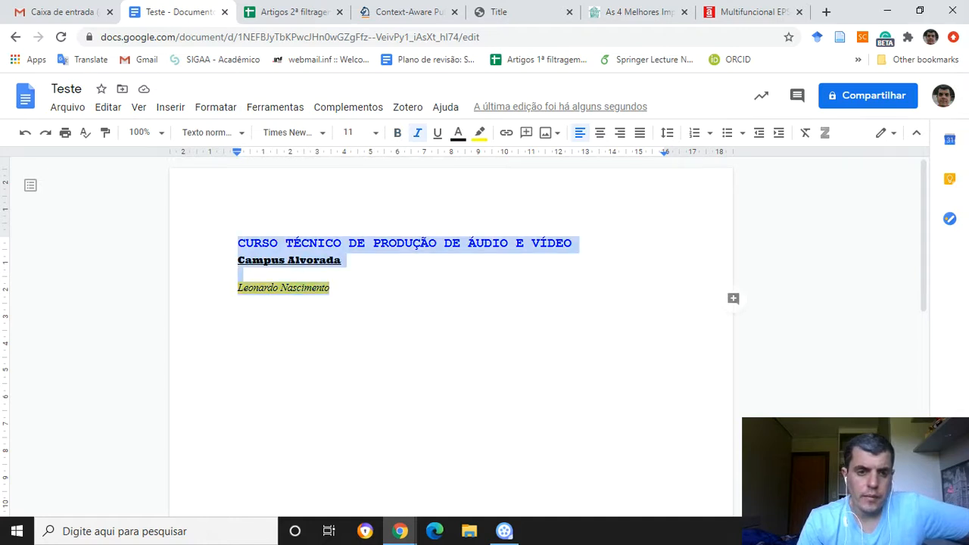
key("Left")
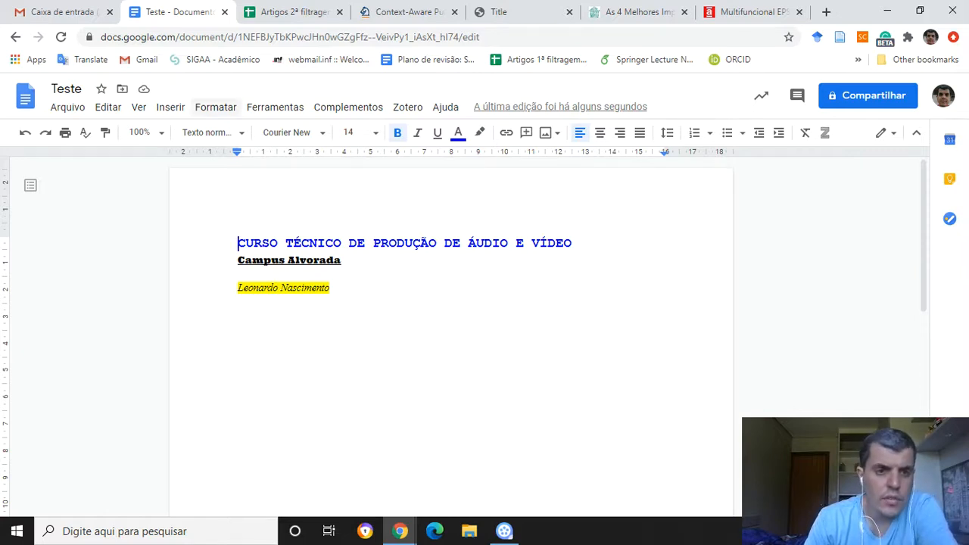
left_click(216, 107)
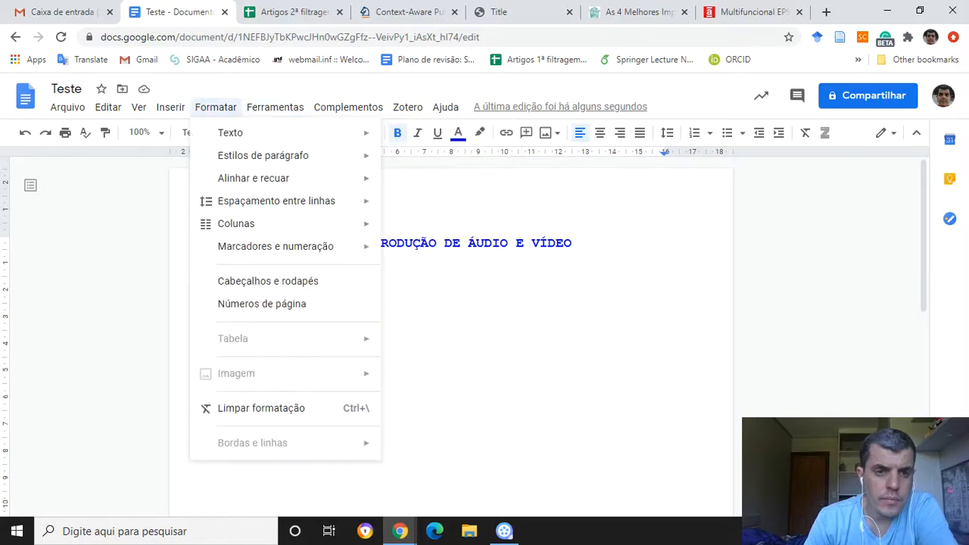
left_click(216, 108)
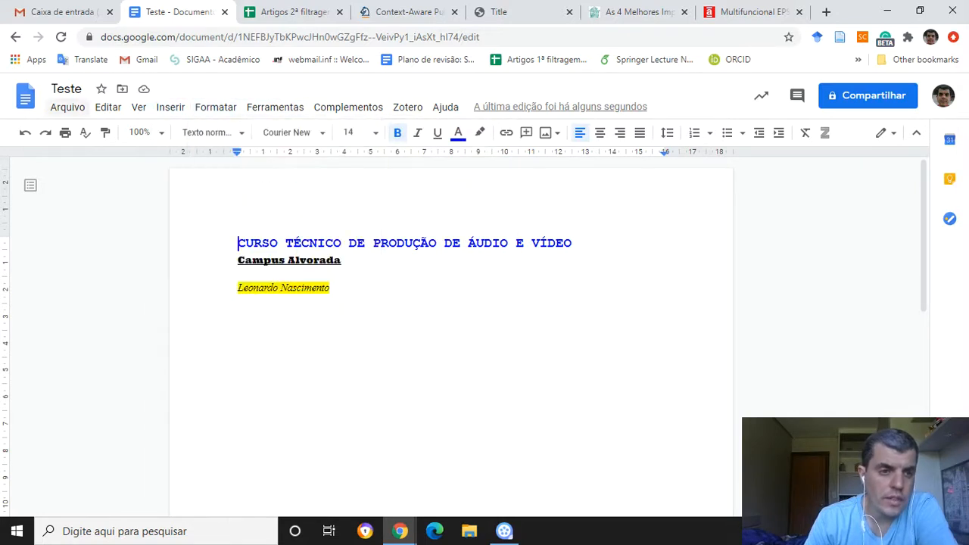
Change the document's page orientation to landscape (Paisagem) in the page setup and apply it
left_click(67, 108)
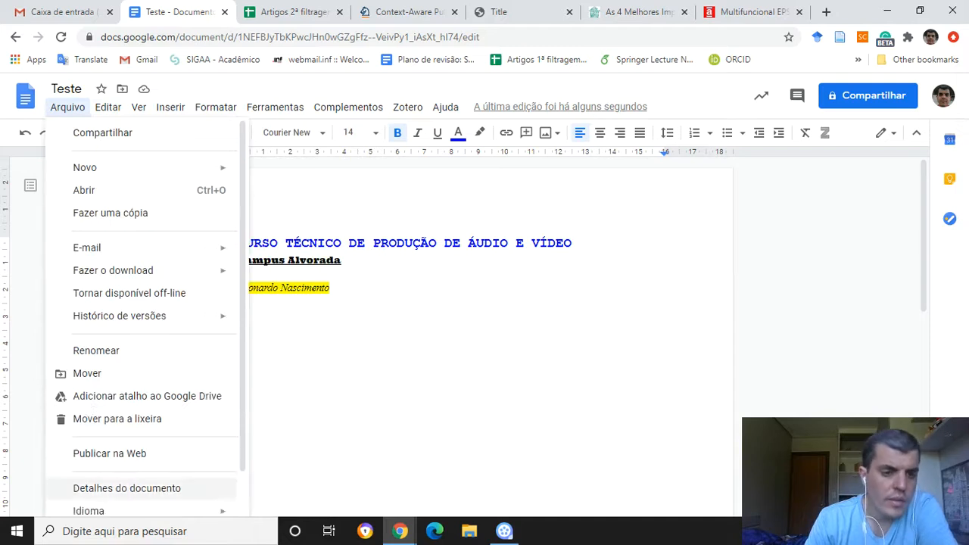
scroll(144, 303, "down", 1)
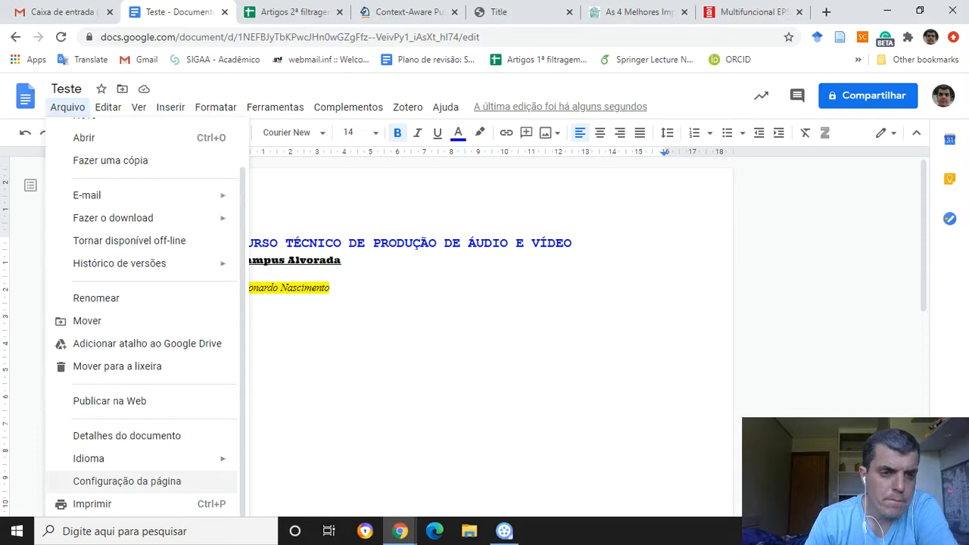
left_click(126, 481)
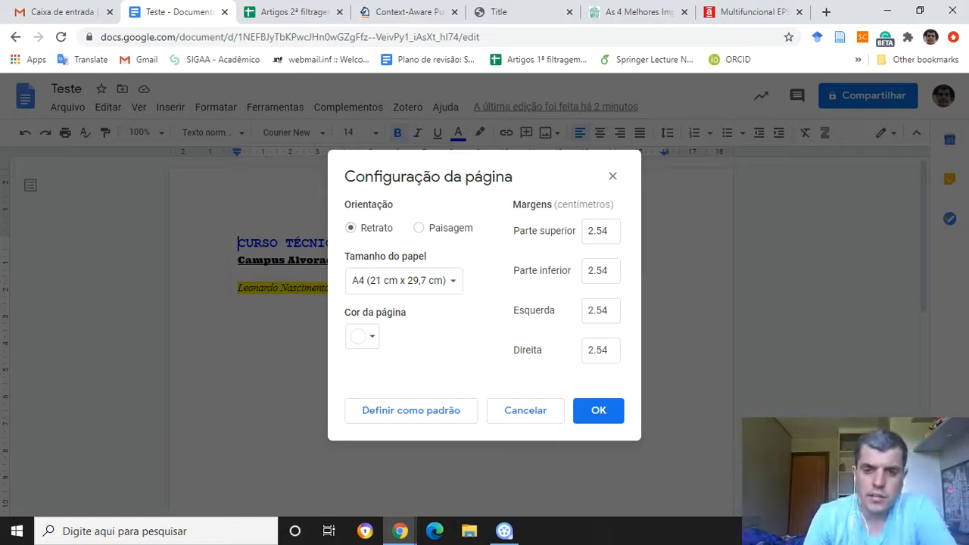
left_click(419, 228)
left_click(598, 410)
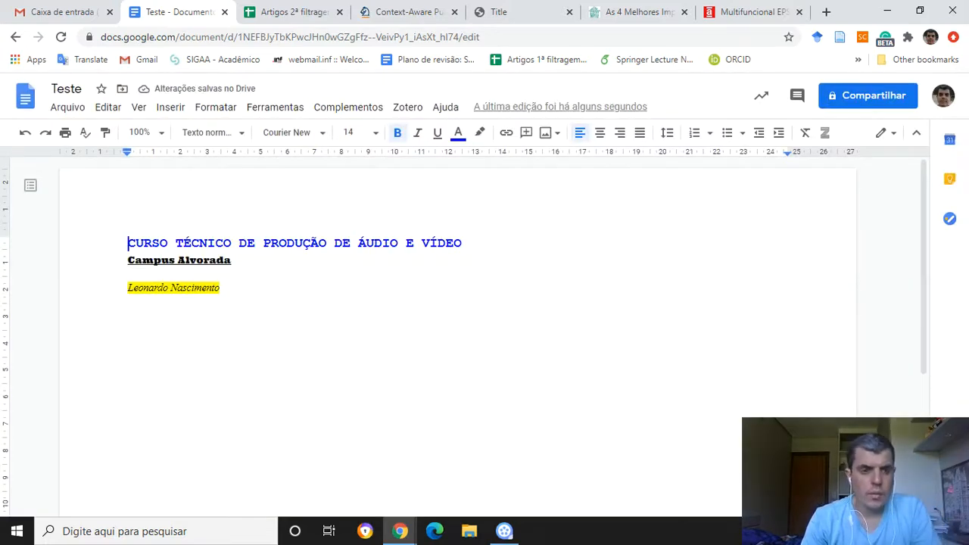
left_click(67, 107)
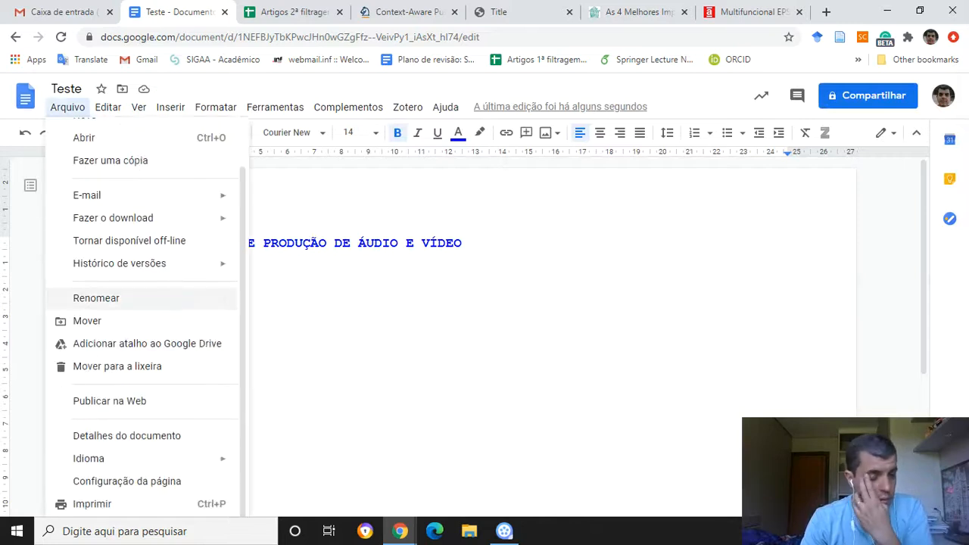
left_click(126, 482)
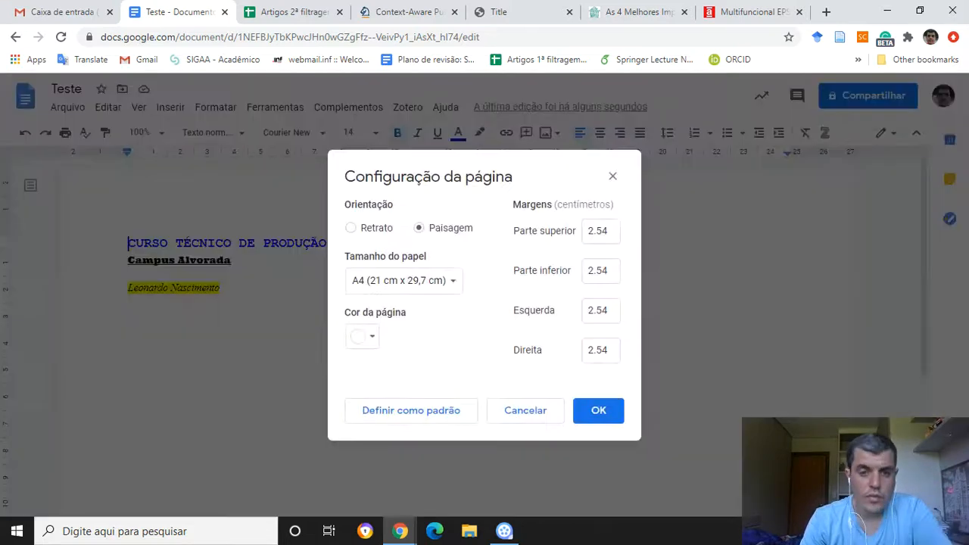
left_click(351, 228)
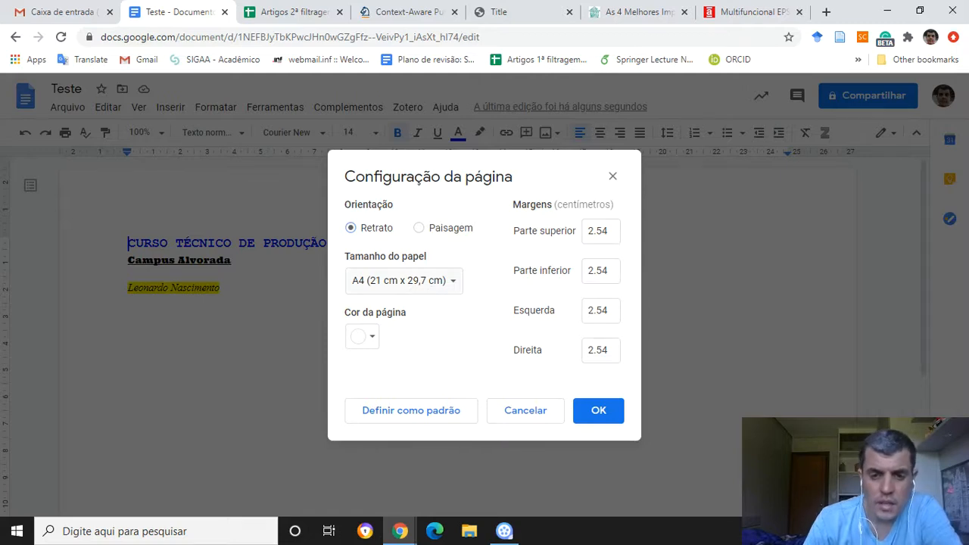
left_click(405, 281)
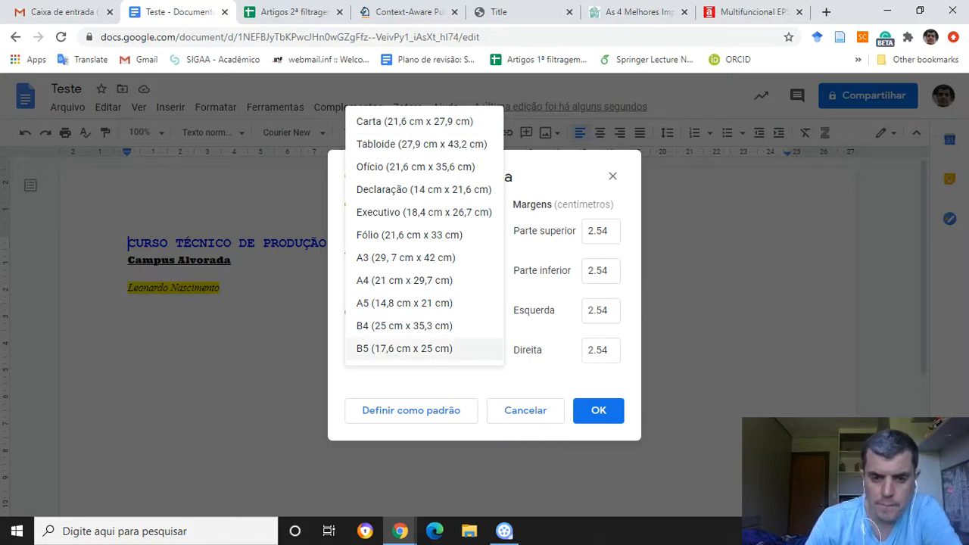
left_click(439, 381)
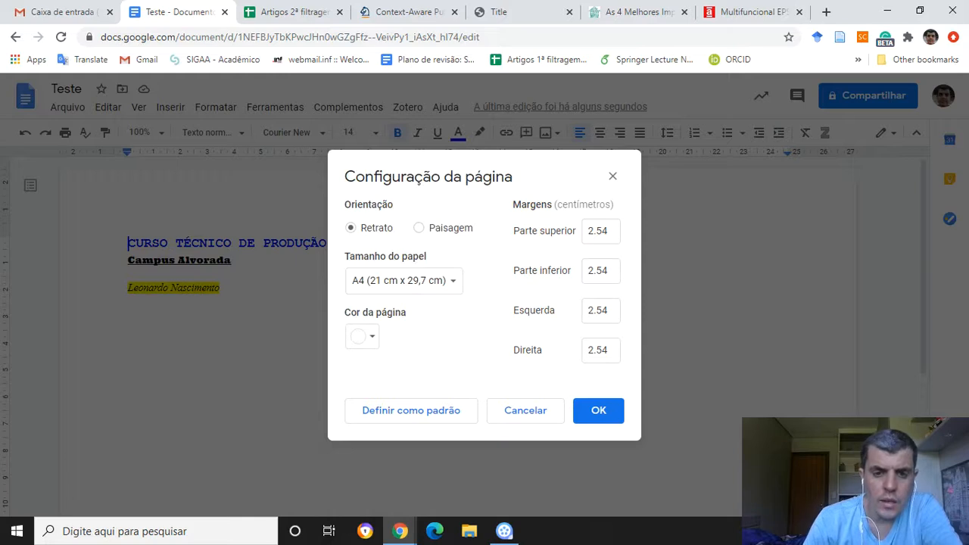
left_click(362, 336)
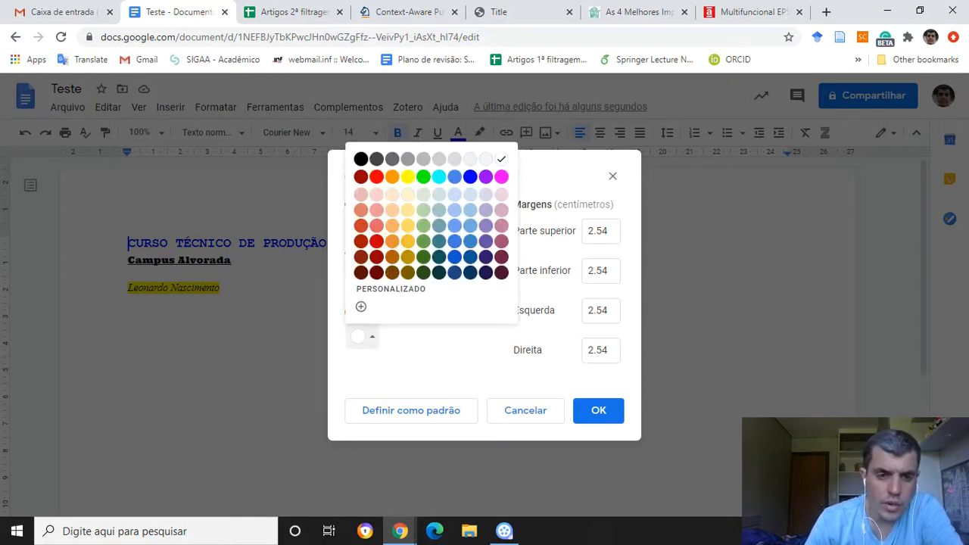
left_click(362, 336)
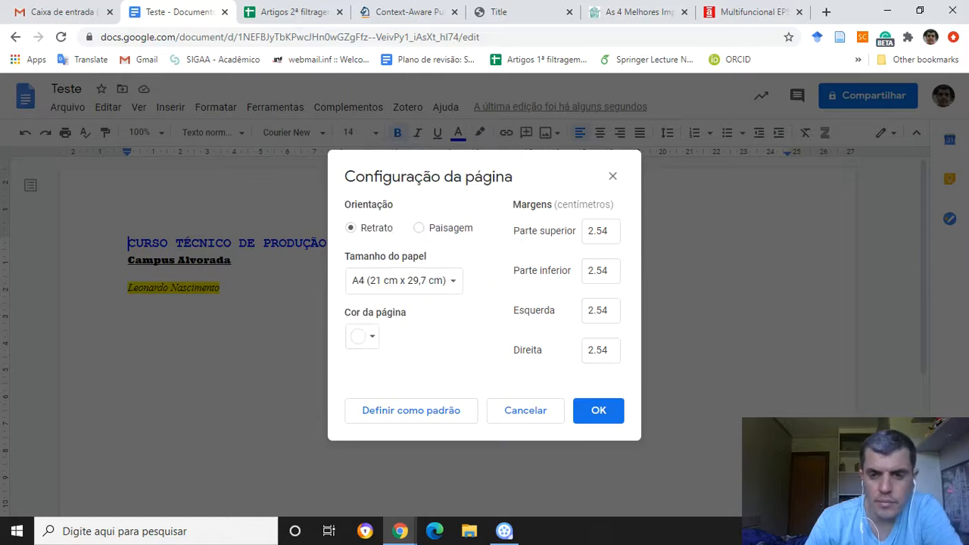
double_click(598, 231)
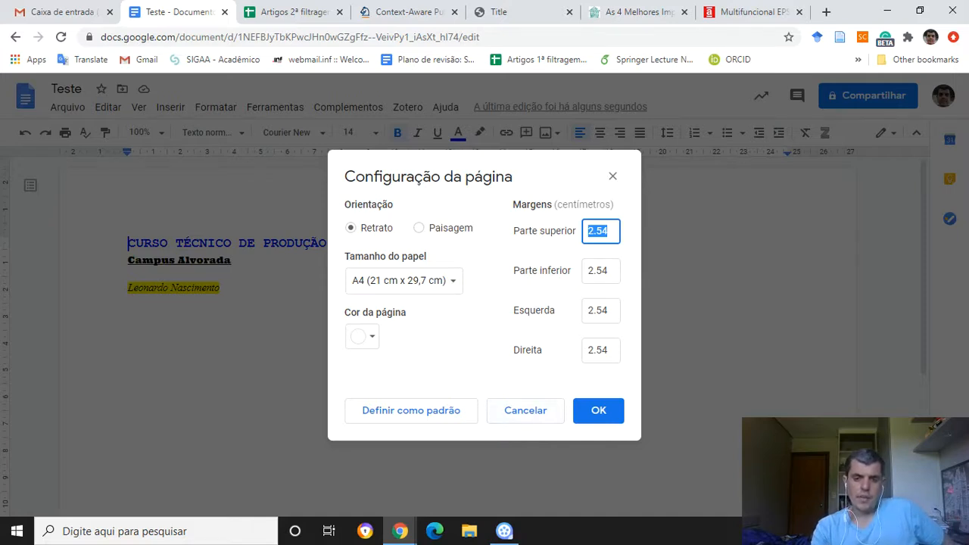
left_click(525, 411)
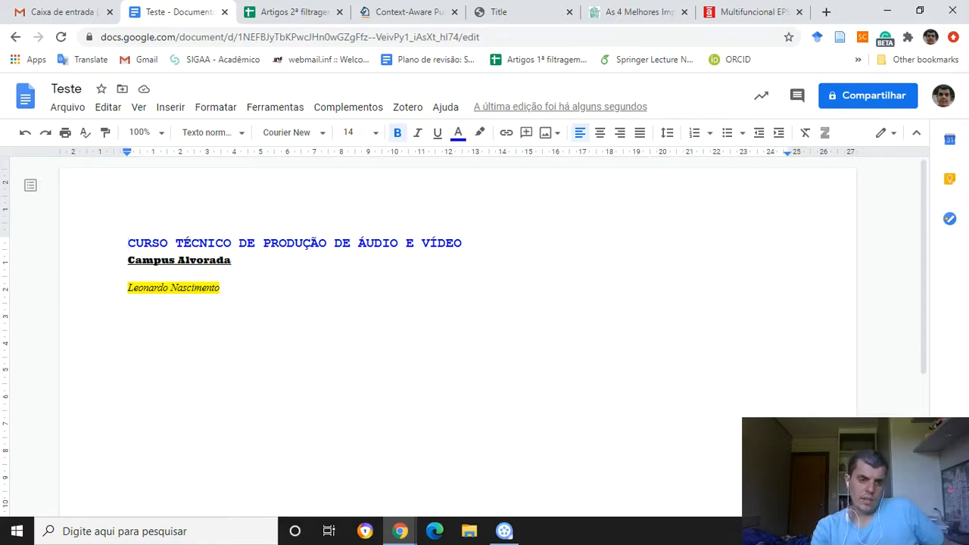
scroll(485, 303, "down", 1)
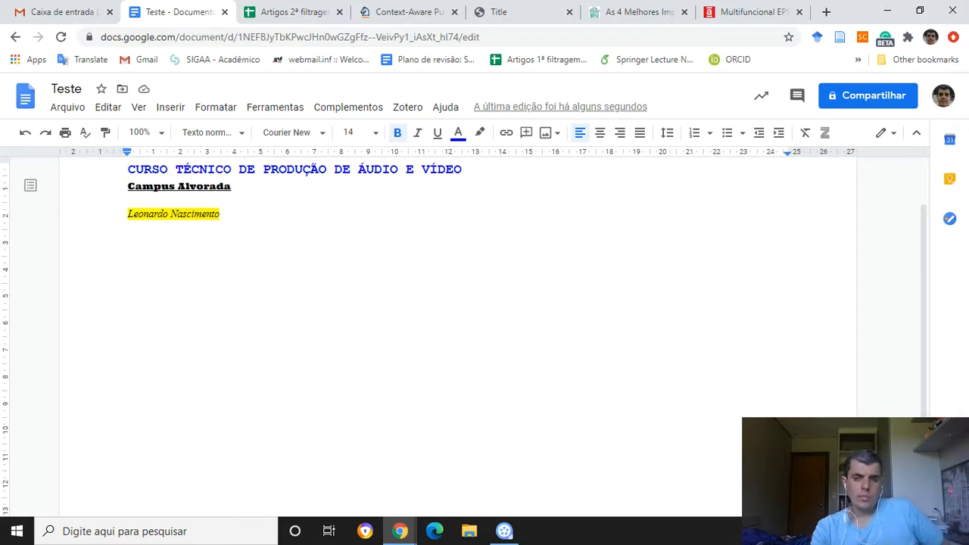
scroll(455, 303, "up", 2)
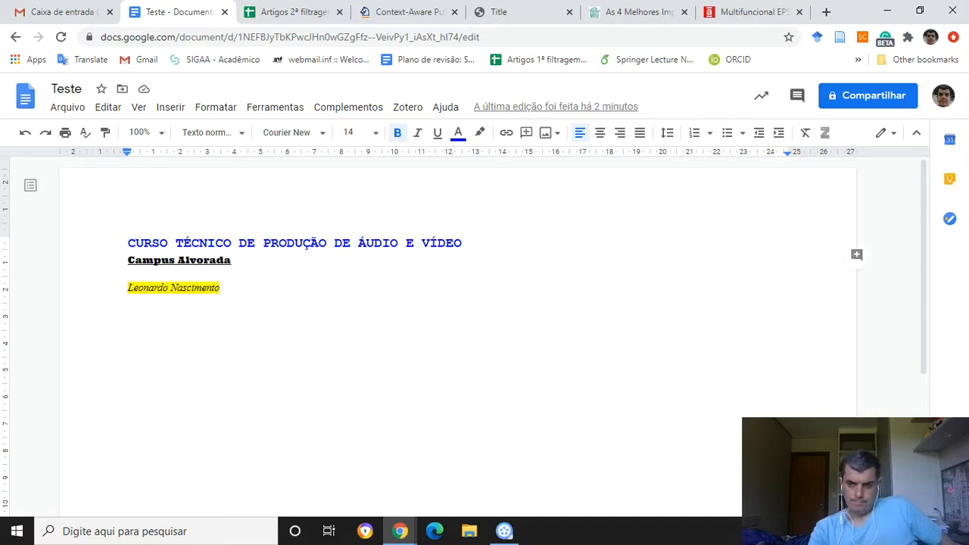
scroll(484, 303, "down", 1)
scroll(484, 303, "down", 4)
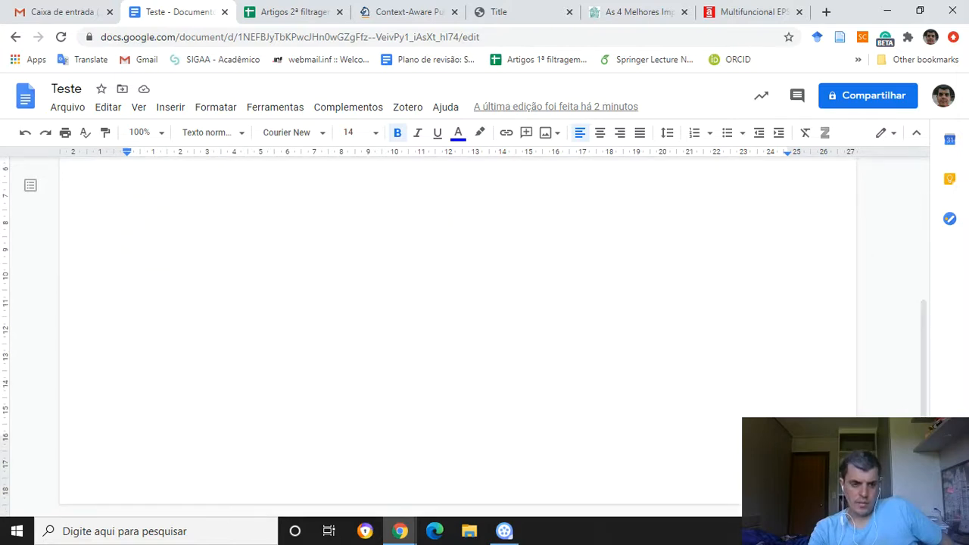
scroll(485, 303, "up", 4)
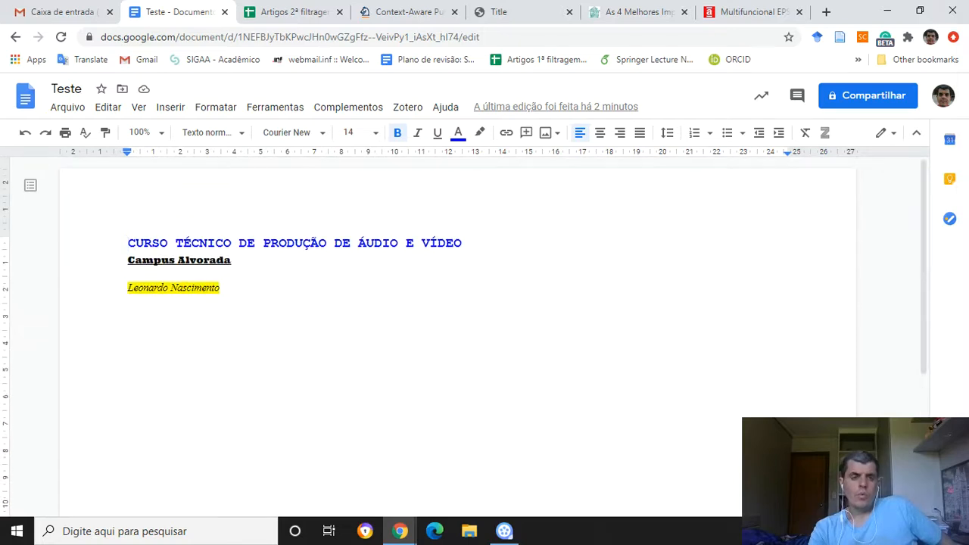
In the document's page setup, set the top margin to 3 cm and the bottom margin to 1.5 cm
left_click(68, 106)
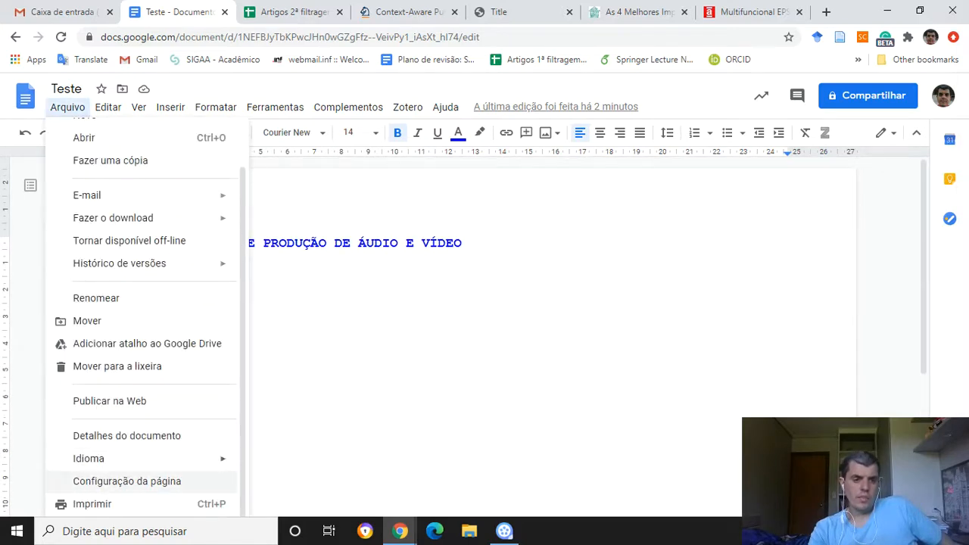
left_click(127, 481)
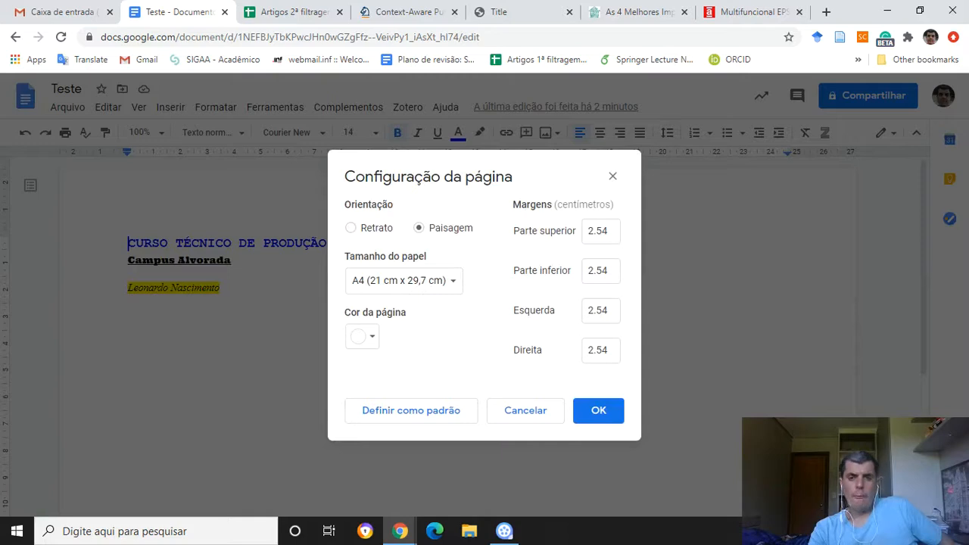
double_click(604, 231)
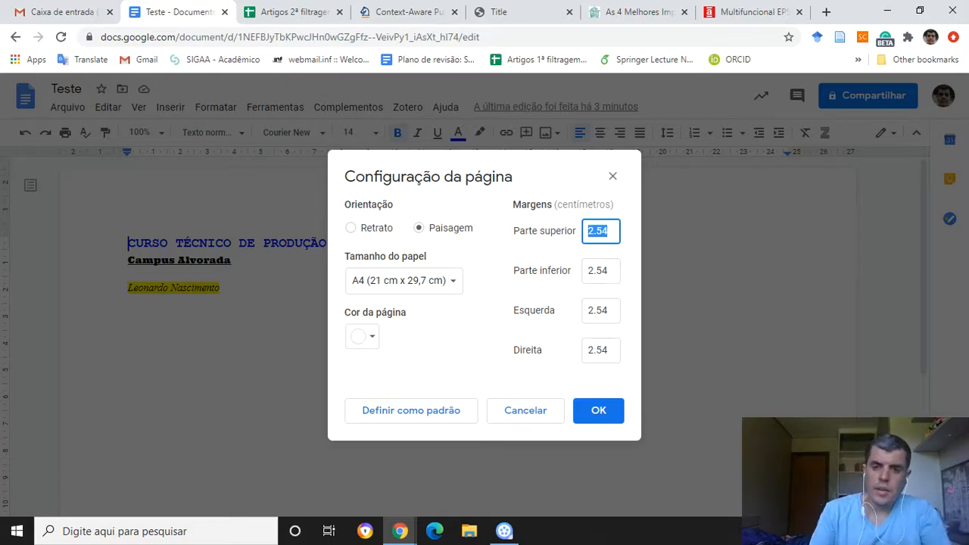
type("3")
key("Tab")
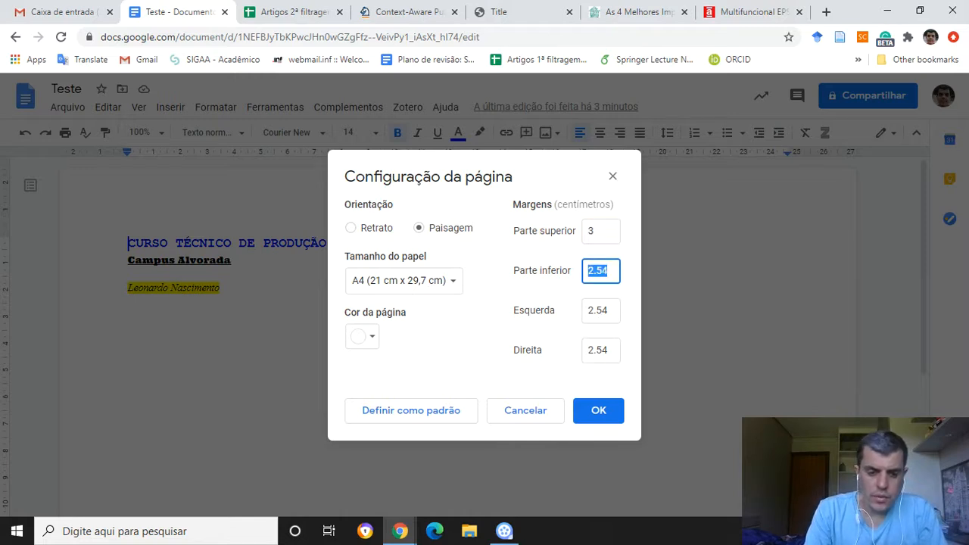
type("1,5")
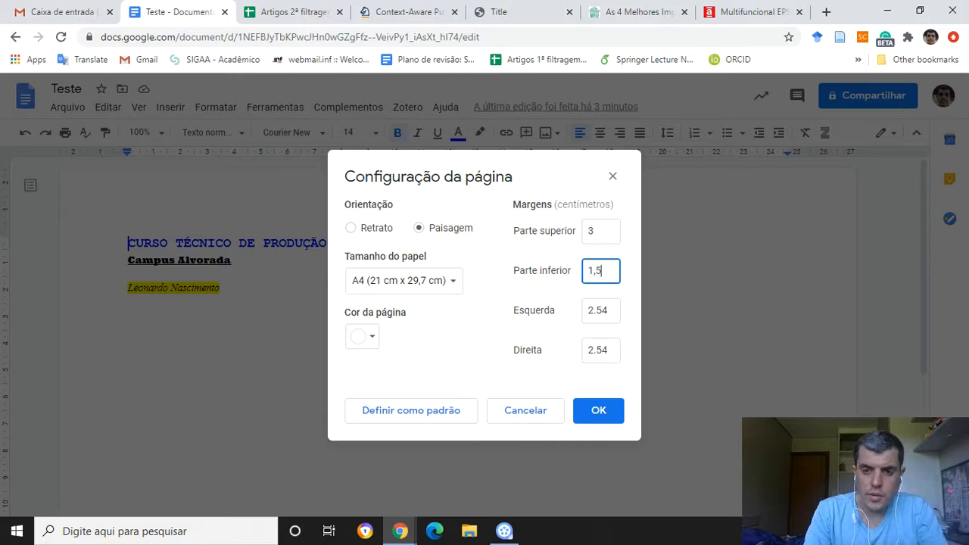
key("BackSpace")
key("BackSpace")
type(".5")
key("Tab")
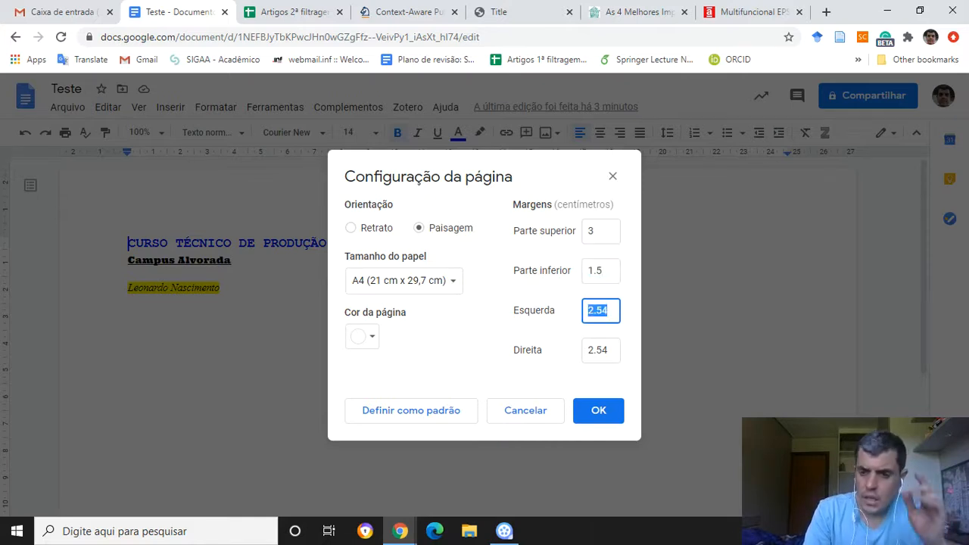
Set the left margin to 3 cm and the right margin to 2 cm, and apply the page setup
type("3")
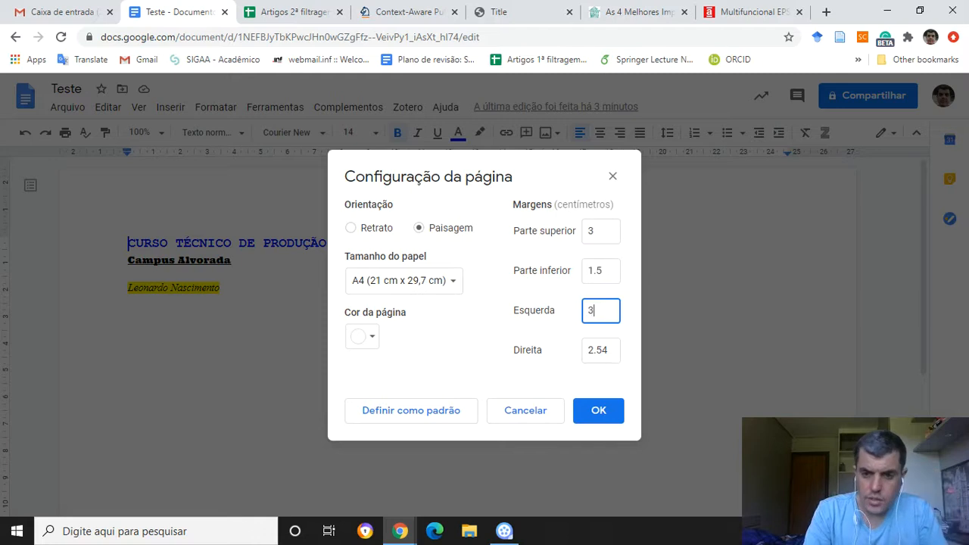
key("Tab")
type("2")
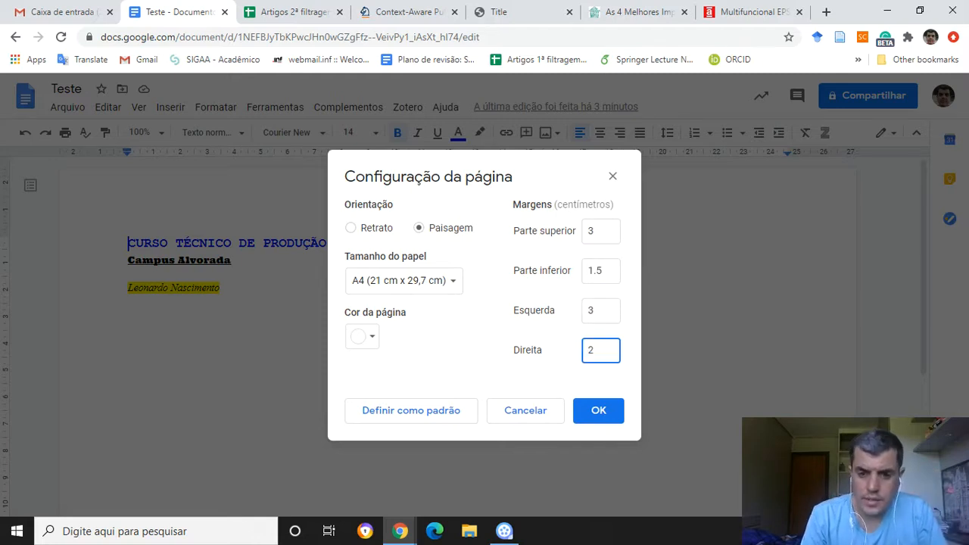
key("Return")
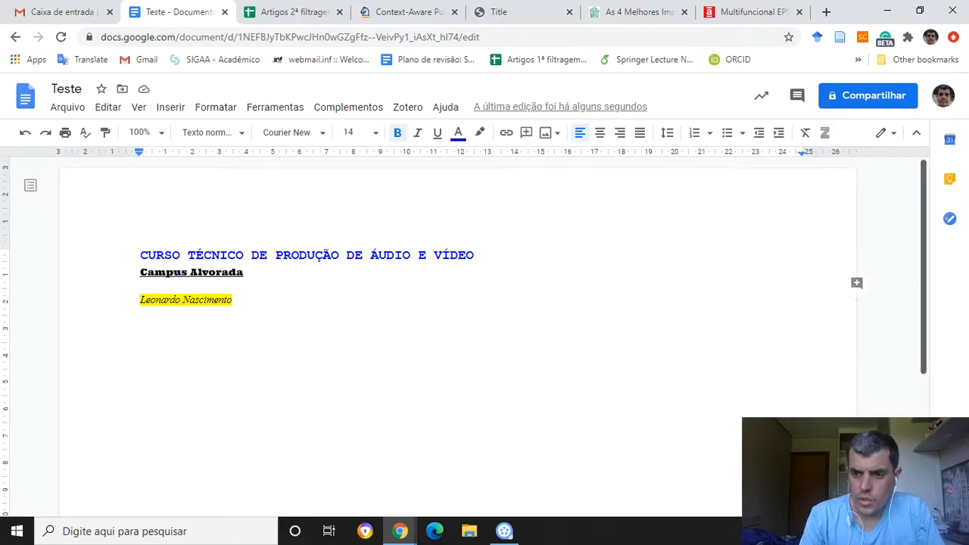
scroll(454, 333, "down", 5)
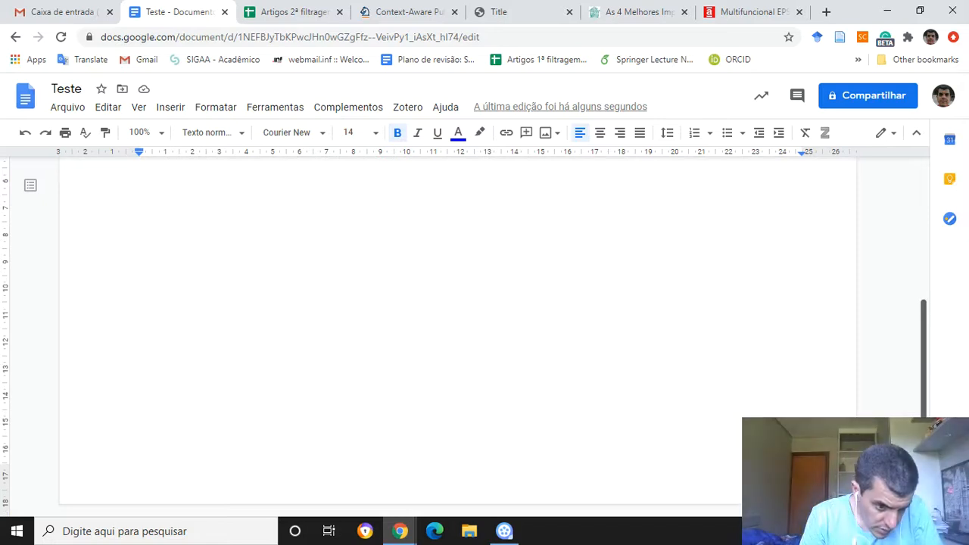
left_click_drag(924, 402, 924, 261)
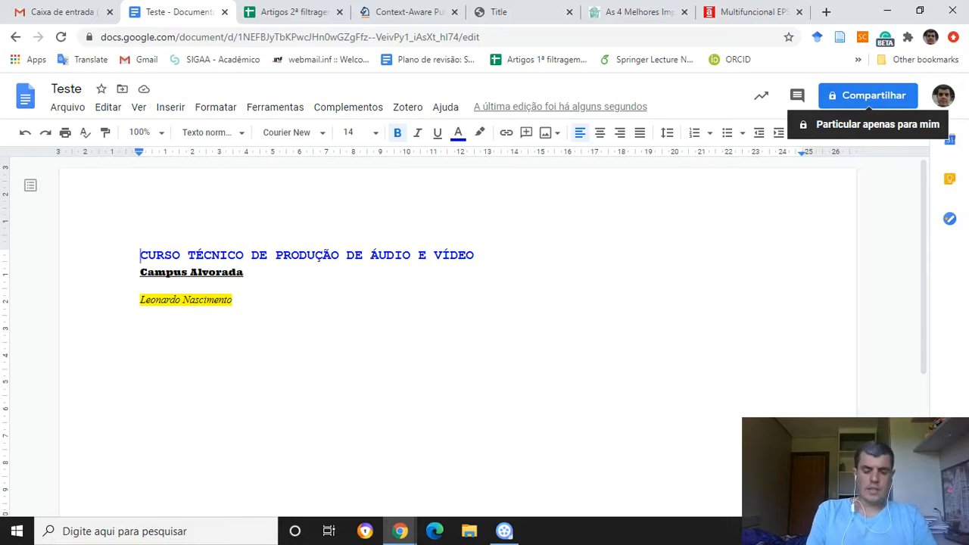
Start sharing the document, add the suggested contact's e-mail as a recipient, and dismiss the sharing restrictions tip
left_click(867, 95)
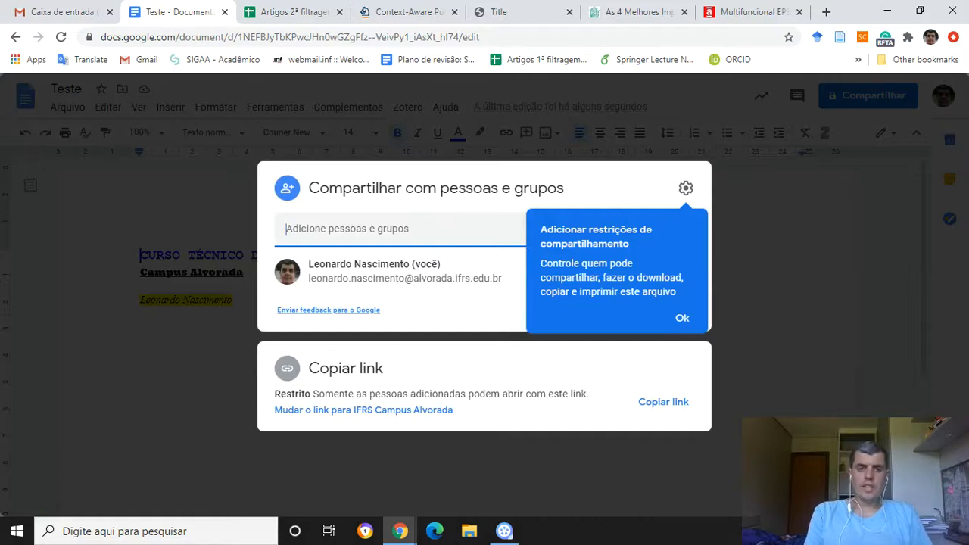
left_click(400, 229)
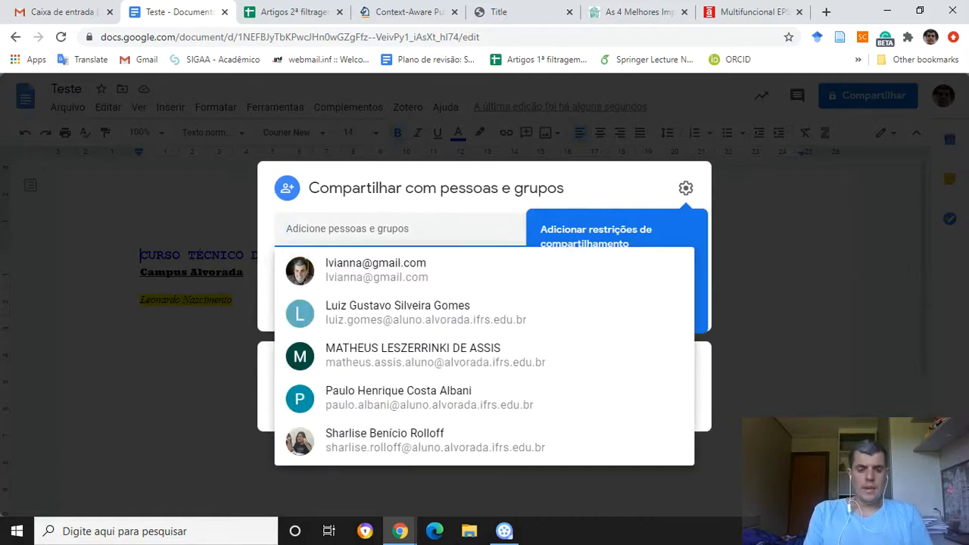
key("Escape")
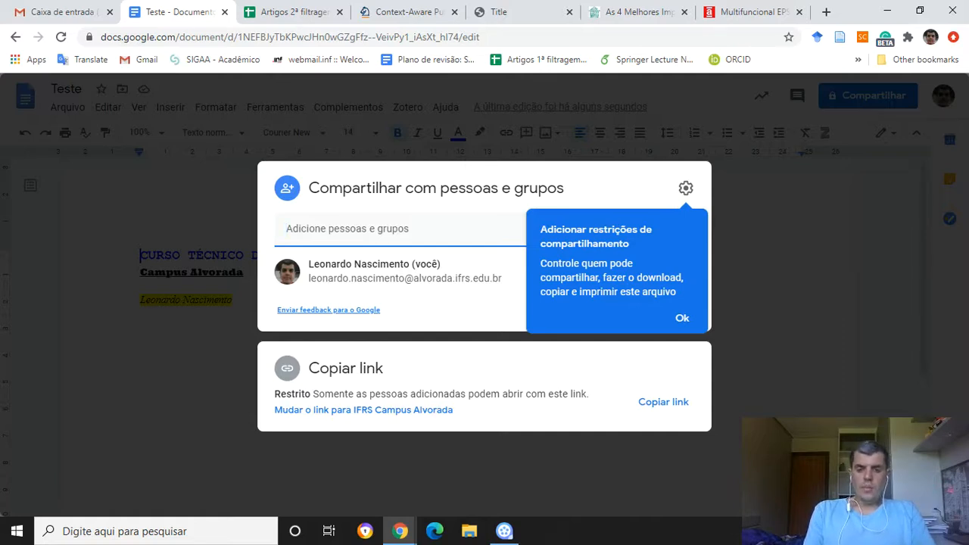
type("l")
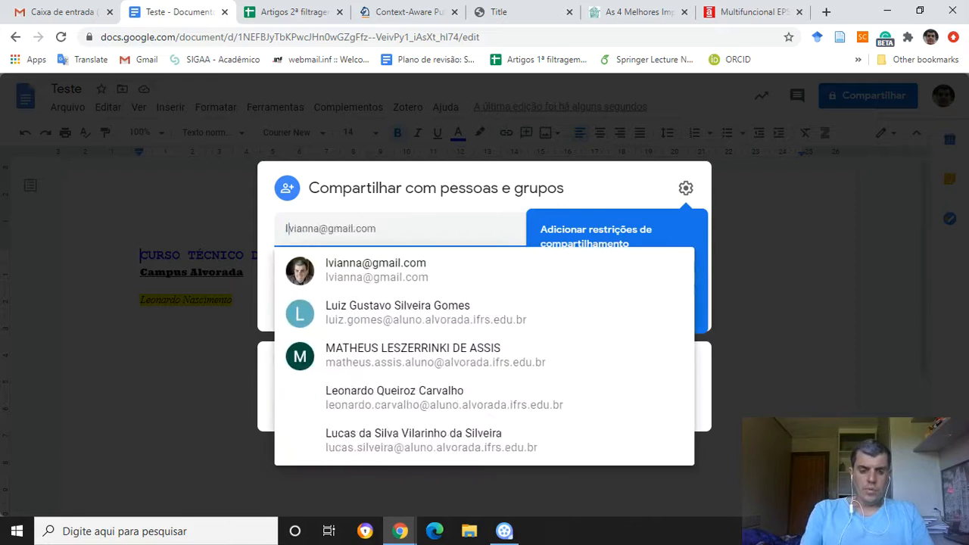
key("Down")
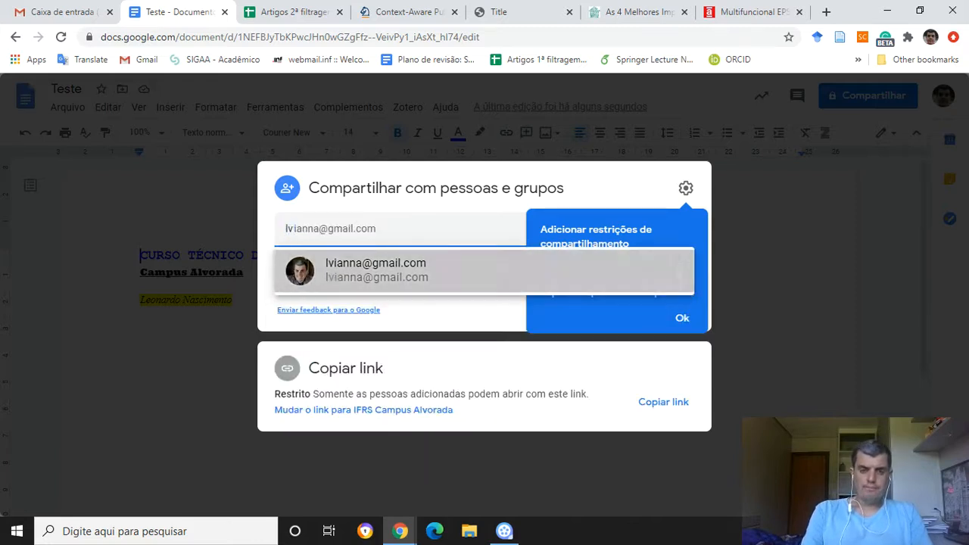
key("Return")
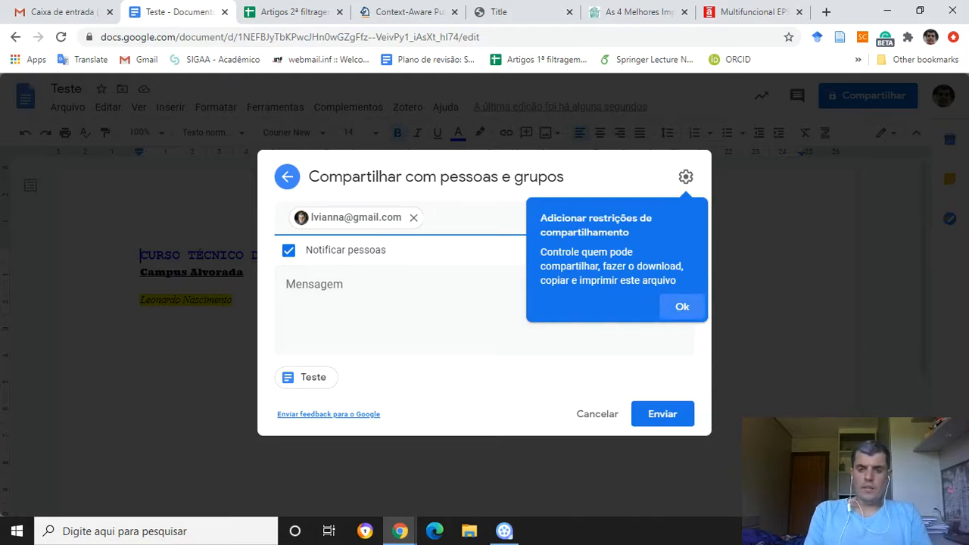
left_click(682, 307)
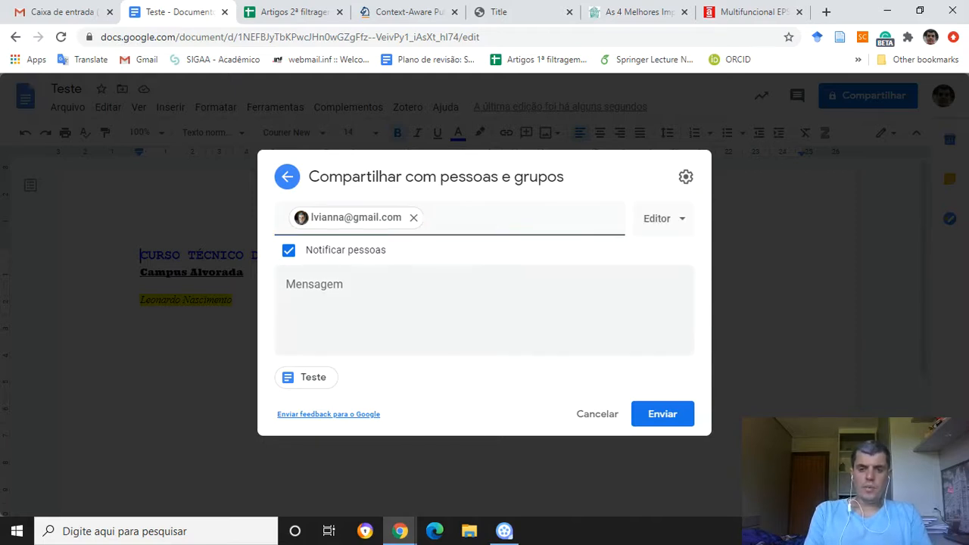
Send the sharing invitation with the Editor role and notification but no message, approving sharing outside the organization
left_click(664, 219)
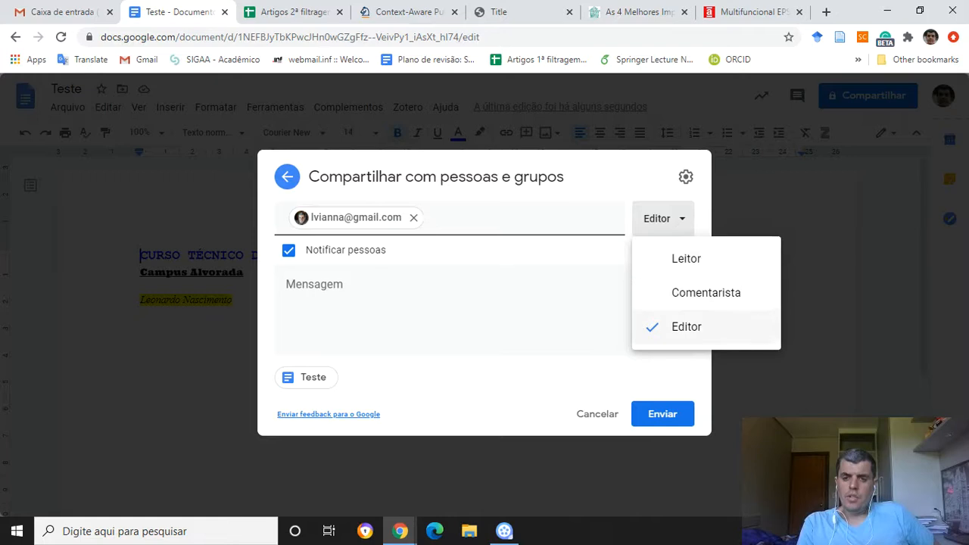
left_click(485, 311)
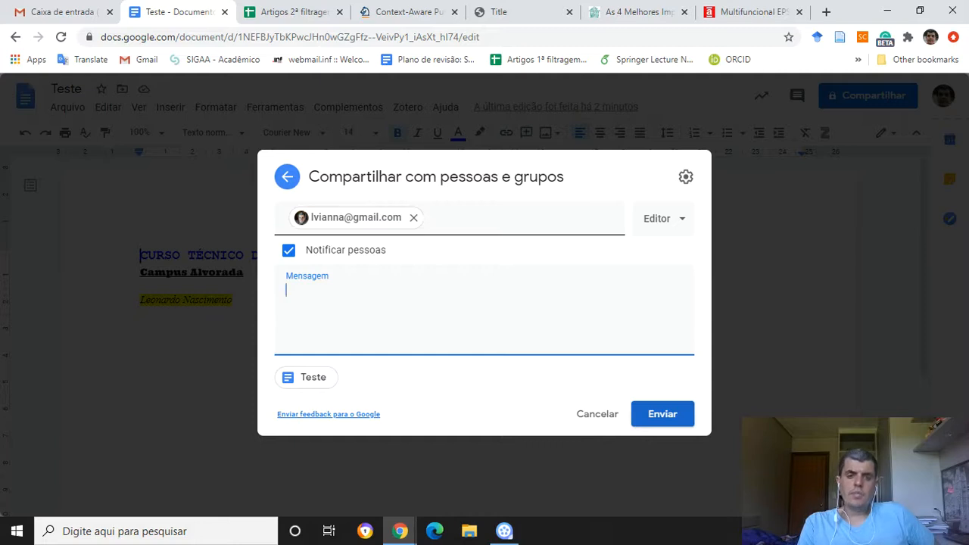
left_click(663, 413)
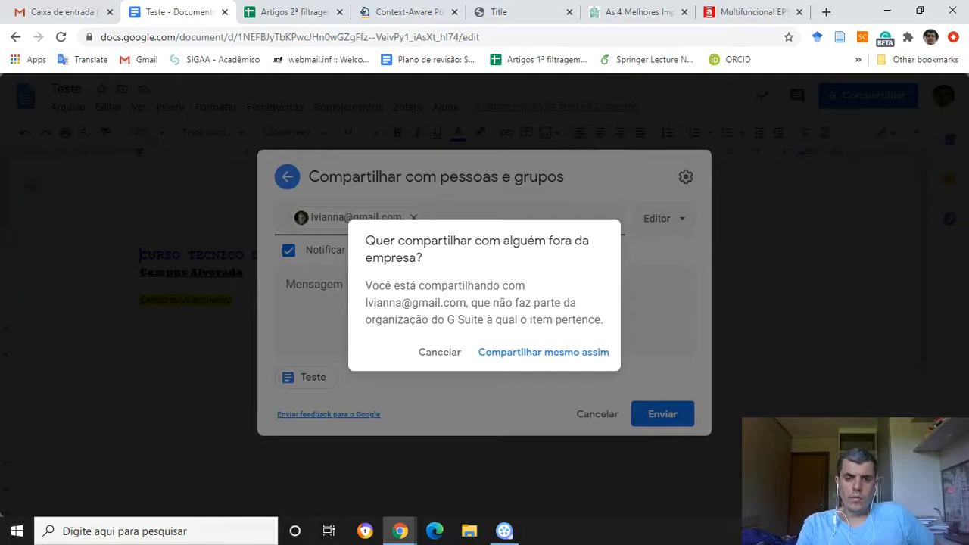
left_click(544, 352)
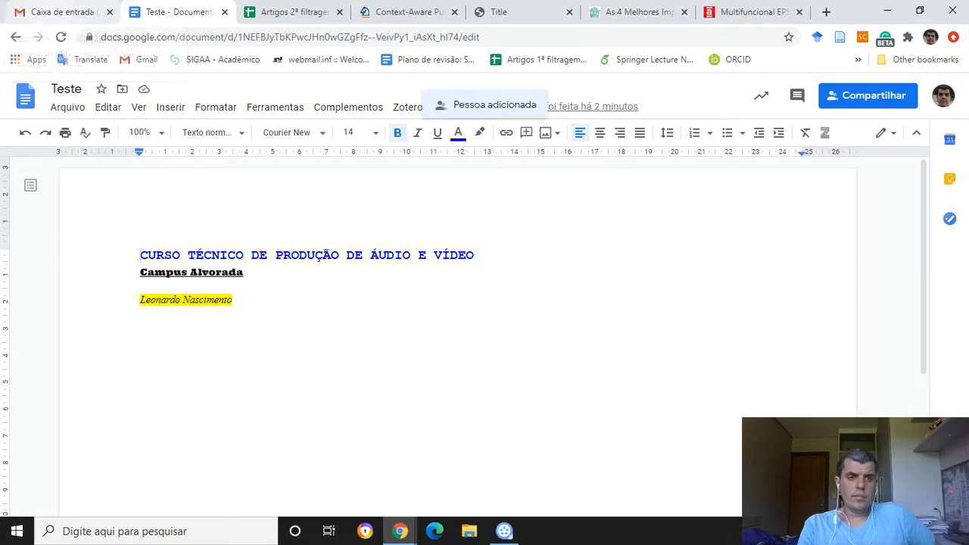
Switch to Gmail, check the recipient account's inbox for the "Teste" invitation, close that inbox and return to the document
left_click(61, 12)
left_click(939, 96)
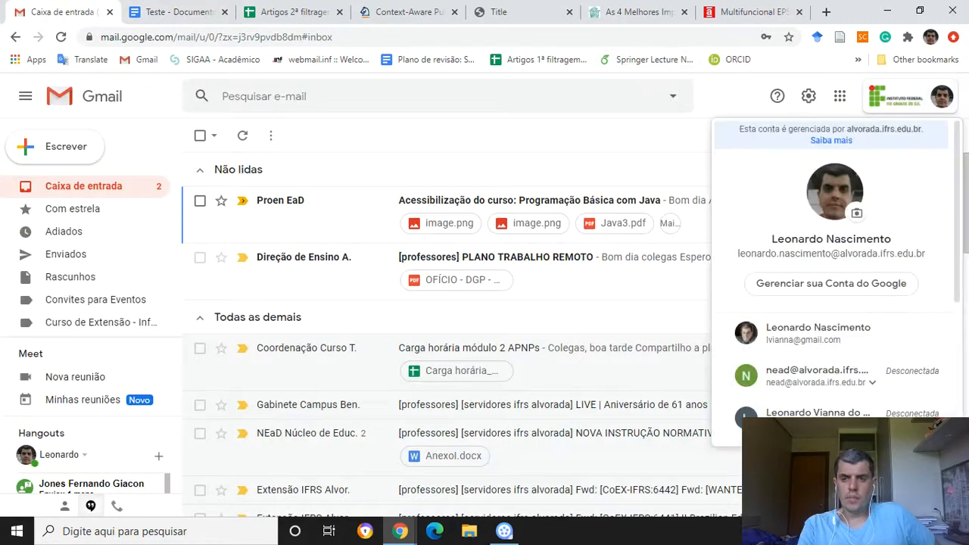
left_click(818, 333)
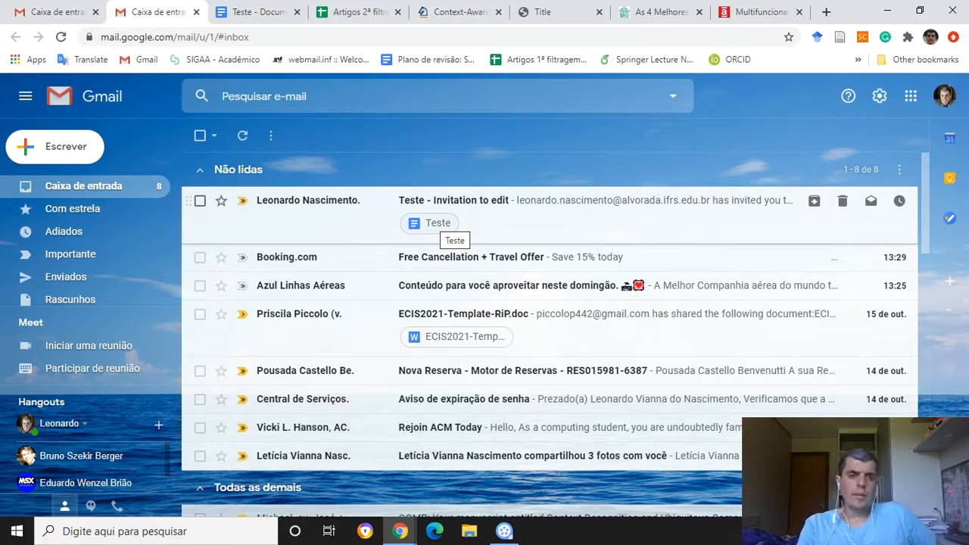
left_click(258, 12)
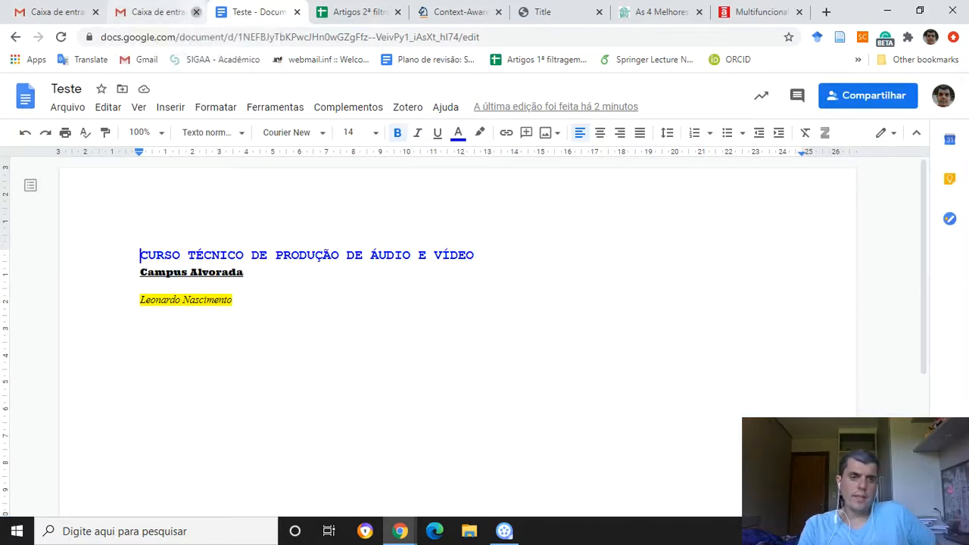
left_click(196, 12)
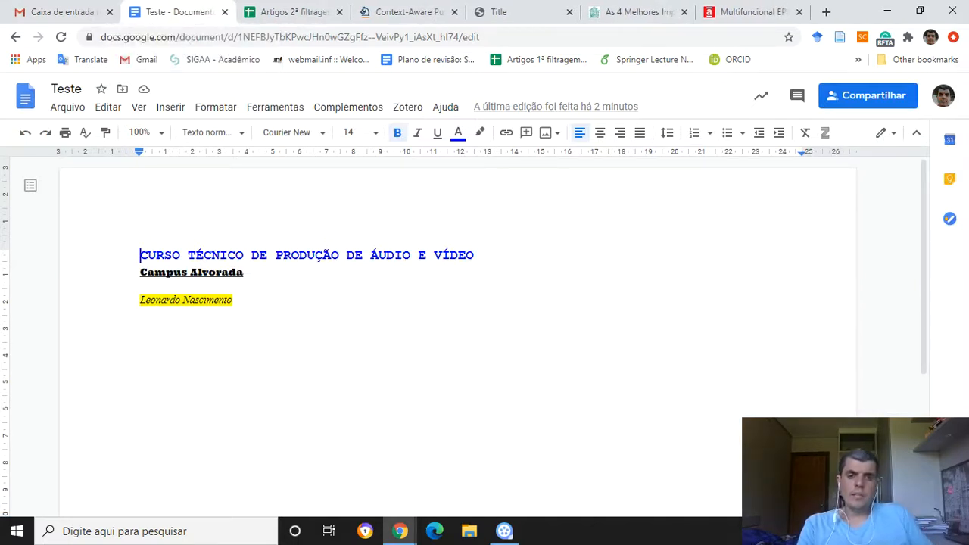